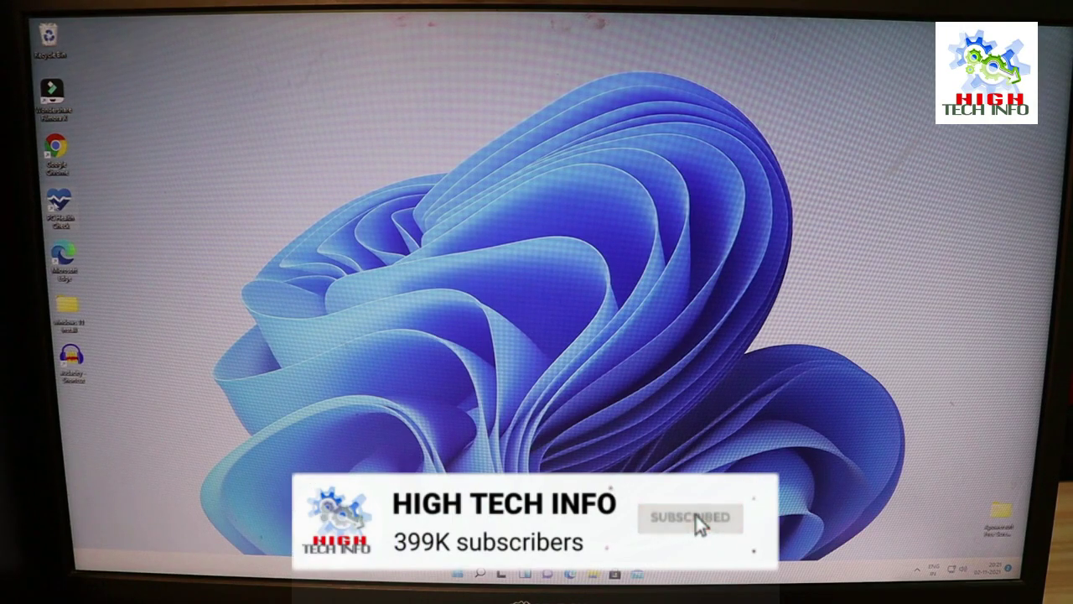
- Launch PC Health Check and check whether this PC meets the Windows 11 system requirements
double_click(59, 209)
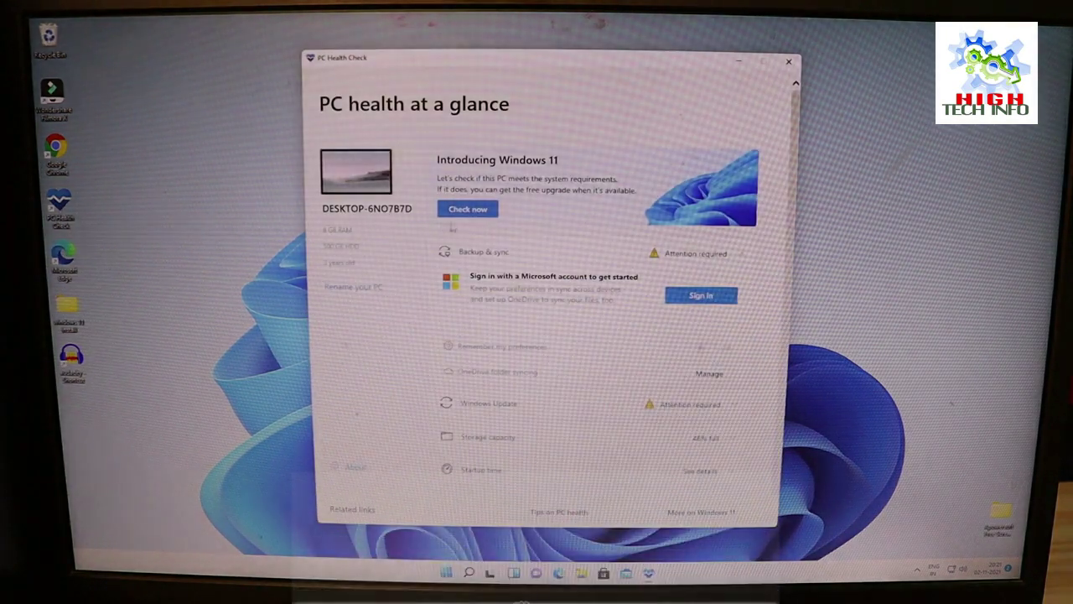
left_click(467, 209)
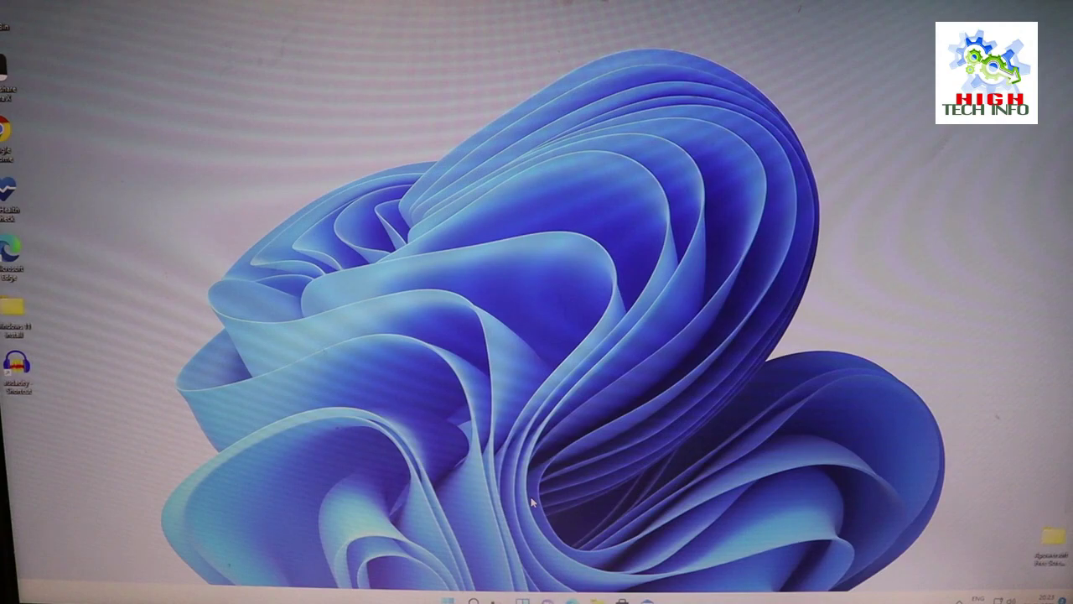
- Open the About page in the system settings and highlight the installed Windows edition
key("super+x")
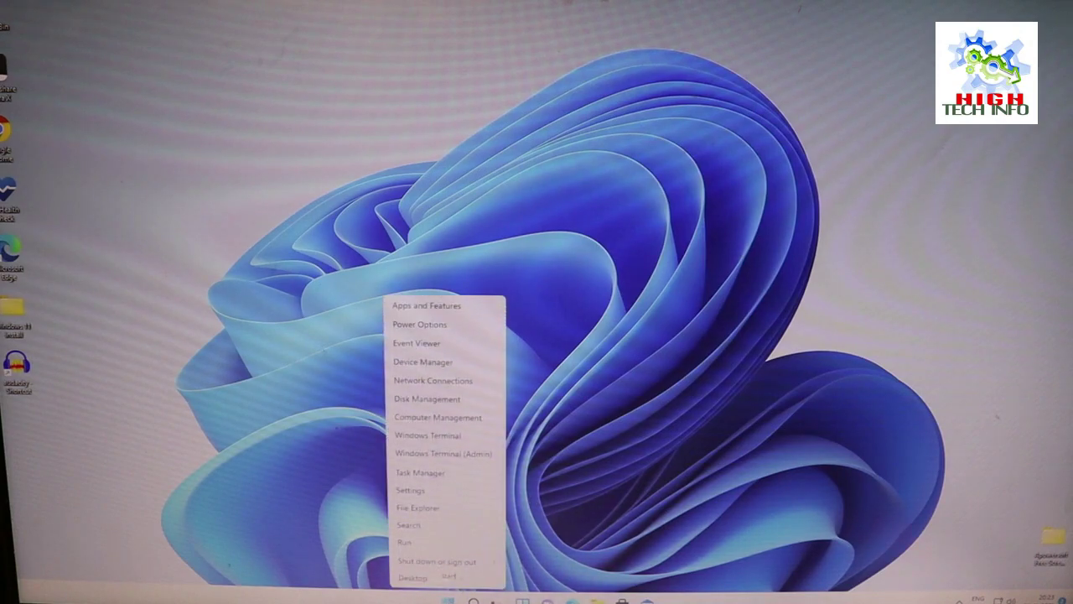
left_click(408, 493)
scroll(244, 536, "down", 3)
left_click(245, 548)
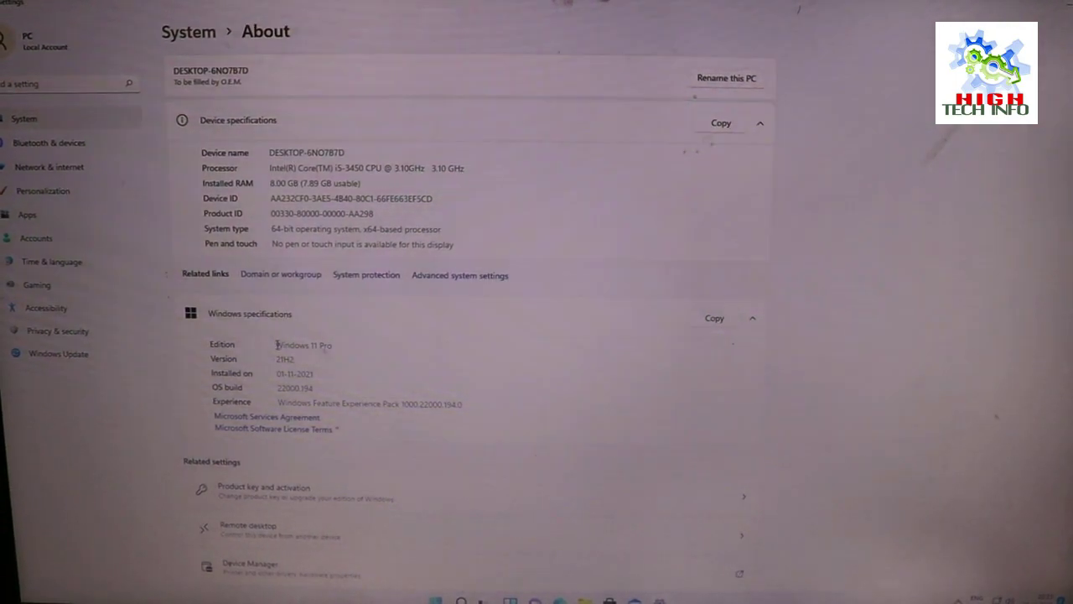
left_click_drag(277, 345, 334, 347)
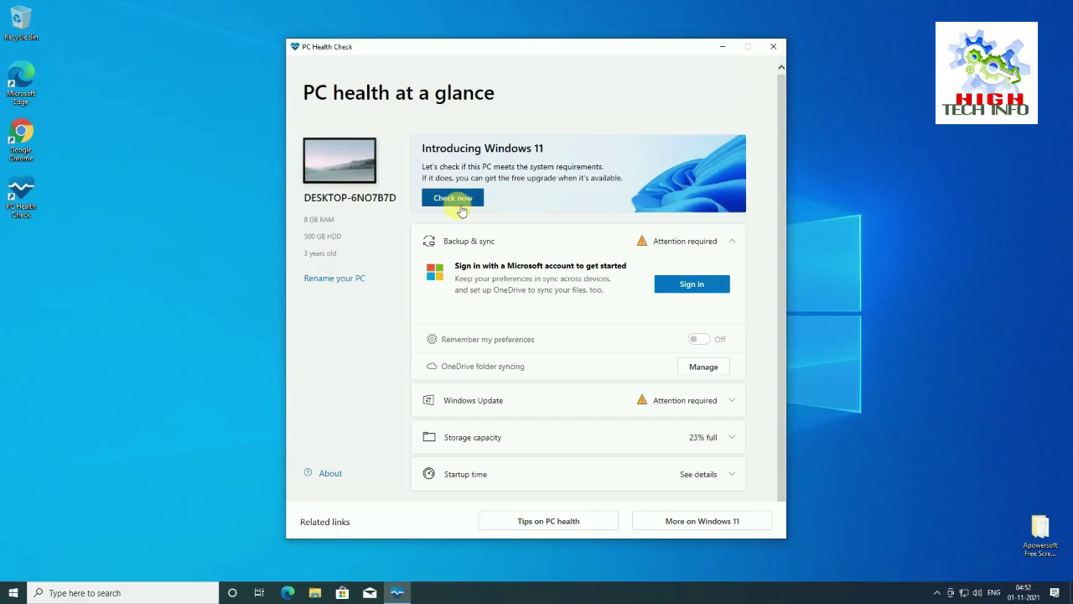
- Run the Windows 11 requirements check in PC Health Check on the Windows 10 installation
left_click(453, 196)
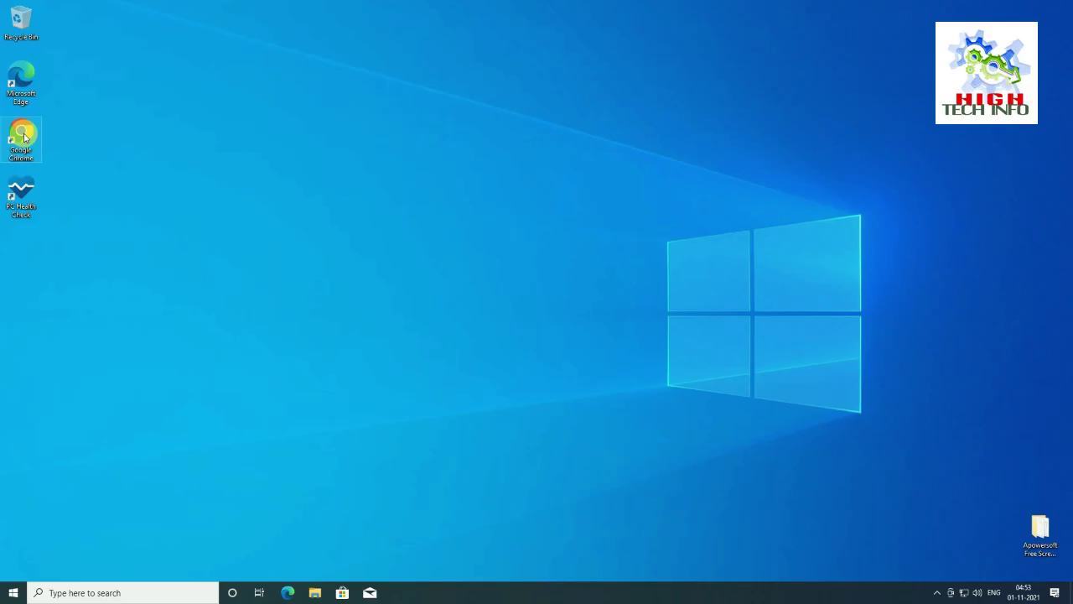
- Launch Google Chrome, search for "windows 10 download" and open Microsoft's Windows 10 download page from the results
double_click(23, 136)
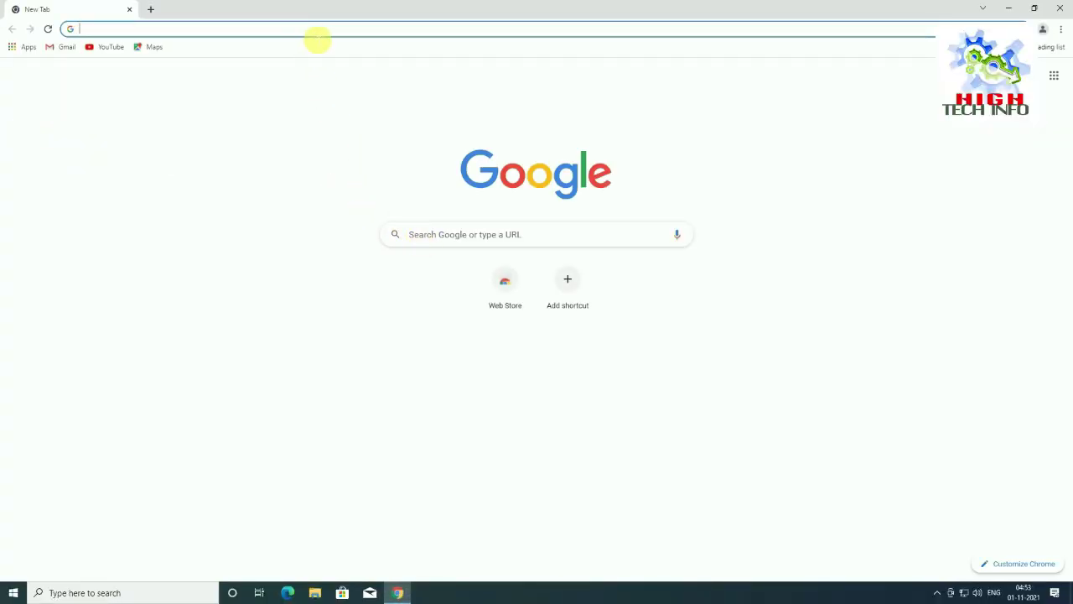
left_click(318, 34)
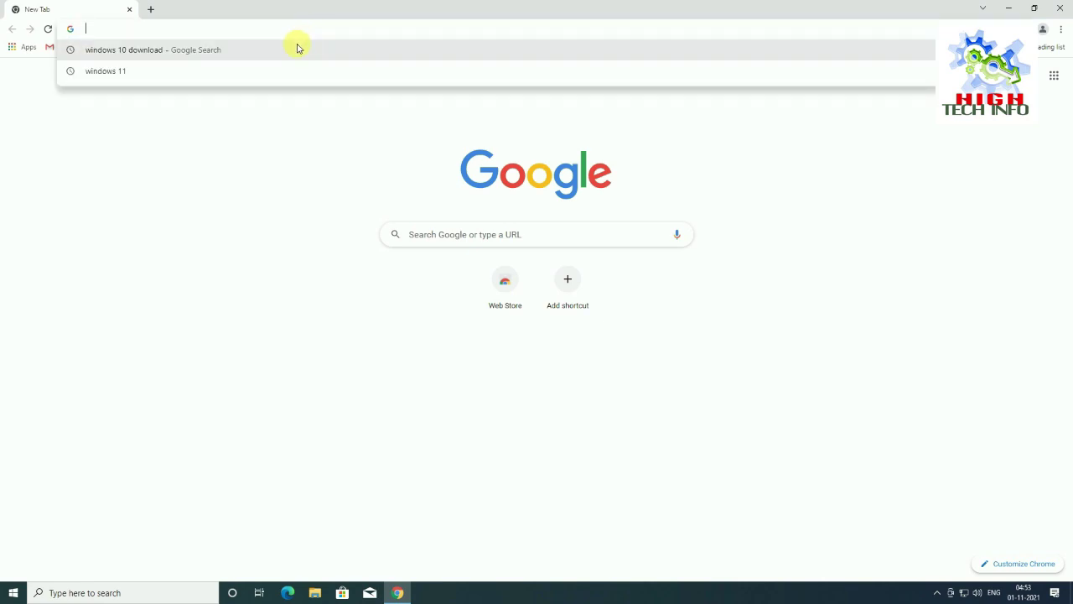
left_click(362, 188)
left_click(437, 240)
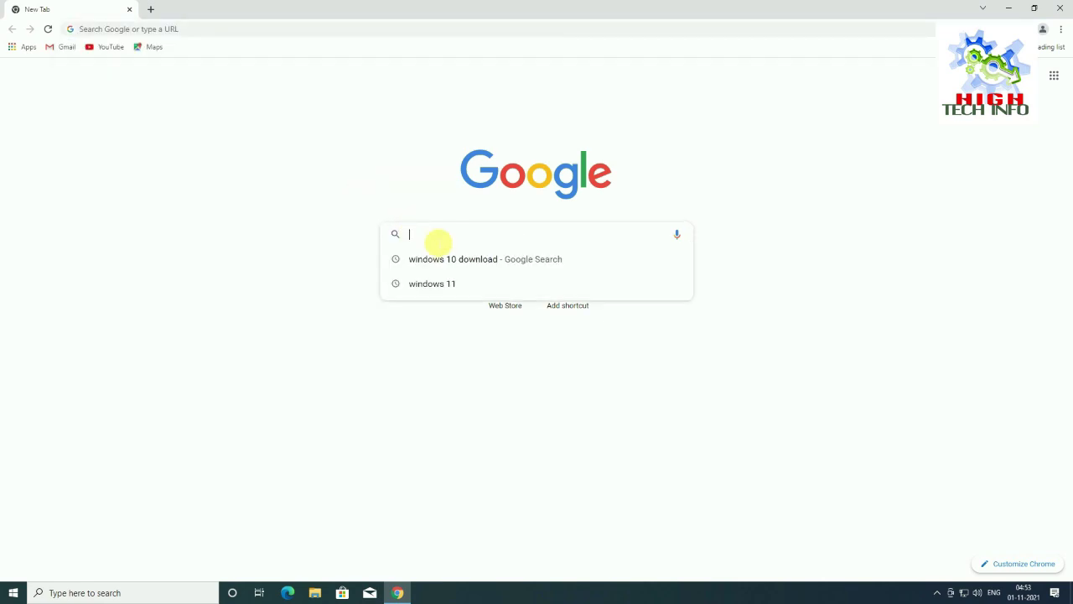
left_click(445, 262)
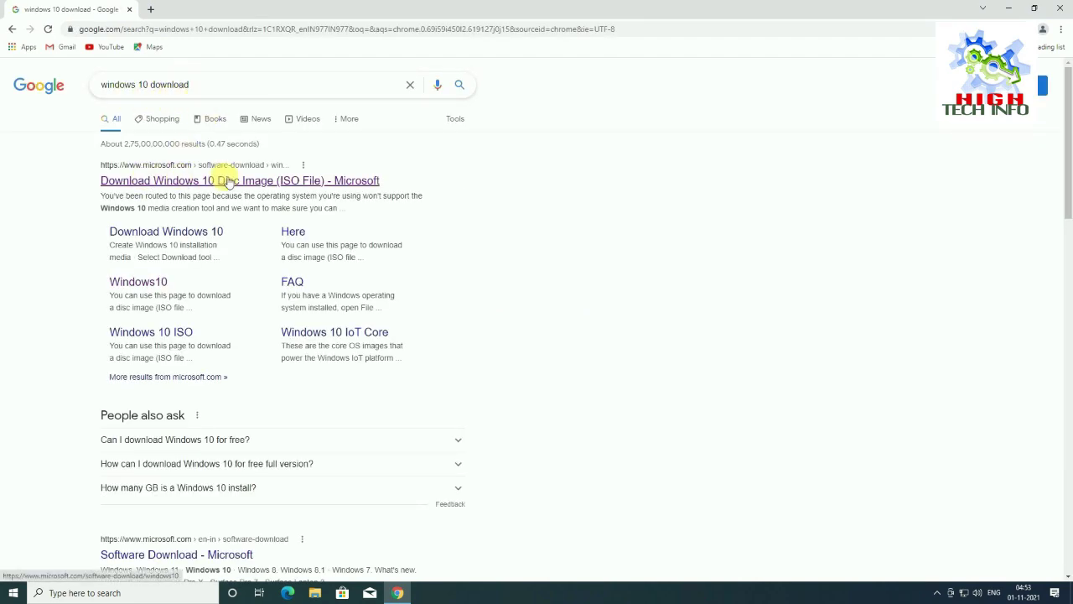
left_click(263, 183)
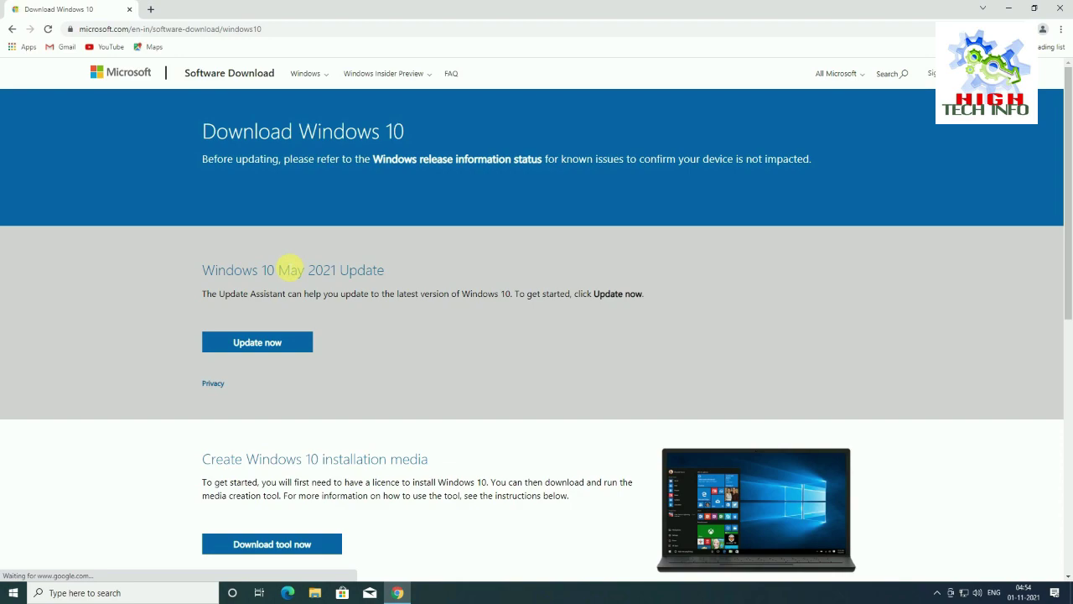
- Look over the Windows 10 download page and open the browser's developer tools for it
scroll(272, 283, "down", 2)
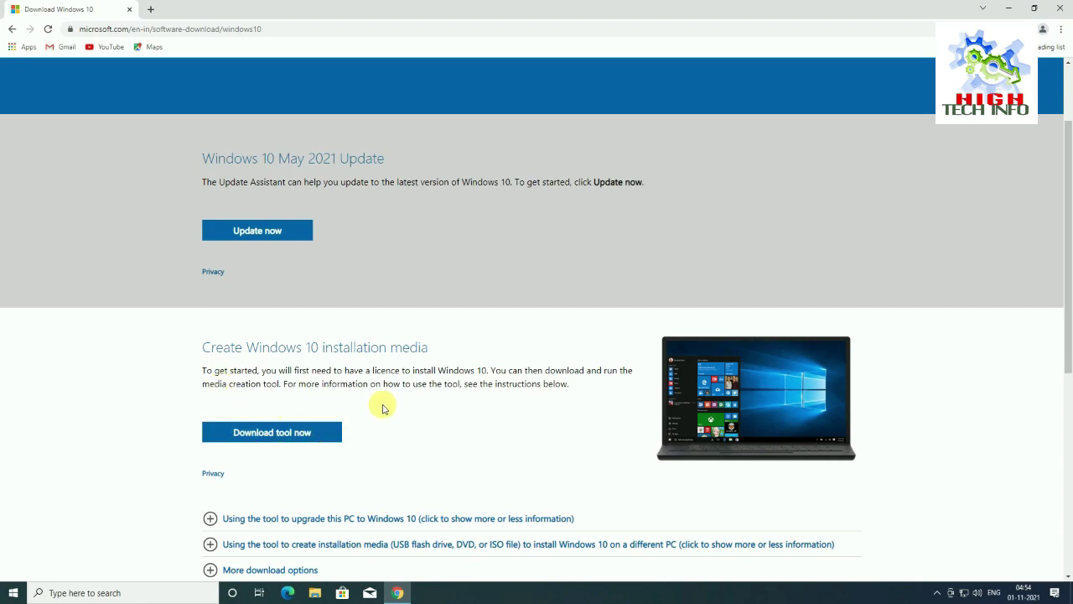
scroll(382, 408, "down", 1)
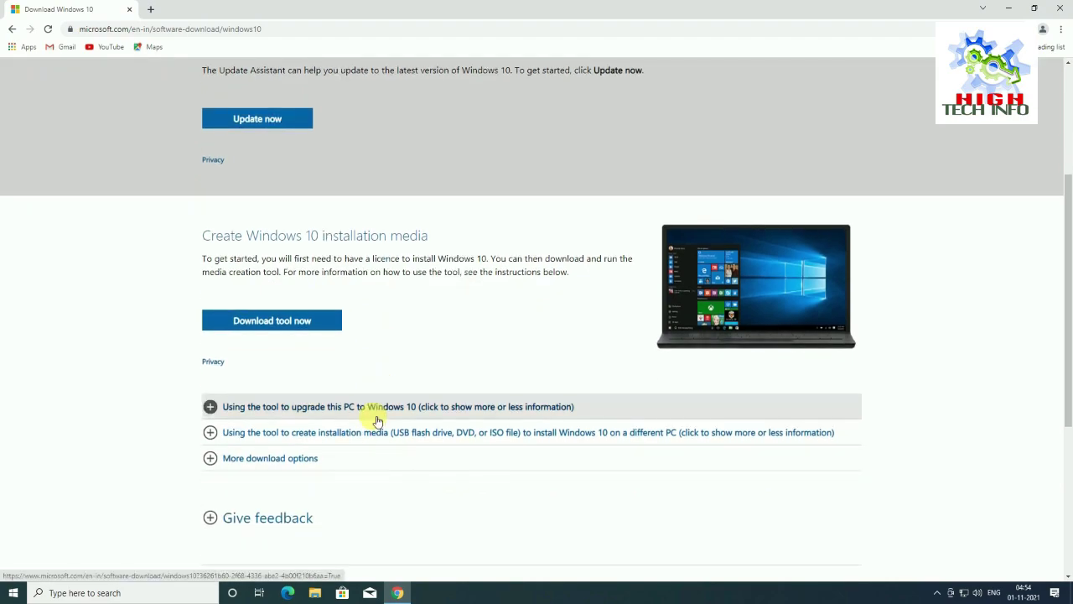
scroll(377, 421, "up", 2)
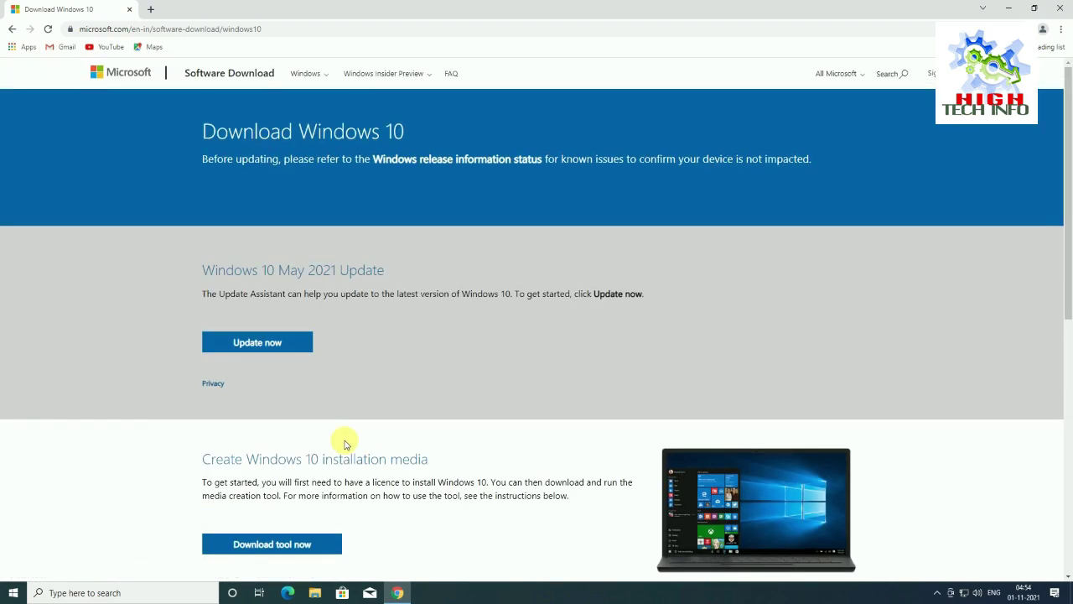
scroll(344, 445, "down", 1)
scroll(332, 462, "up", 1)
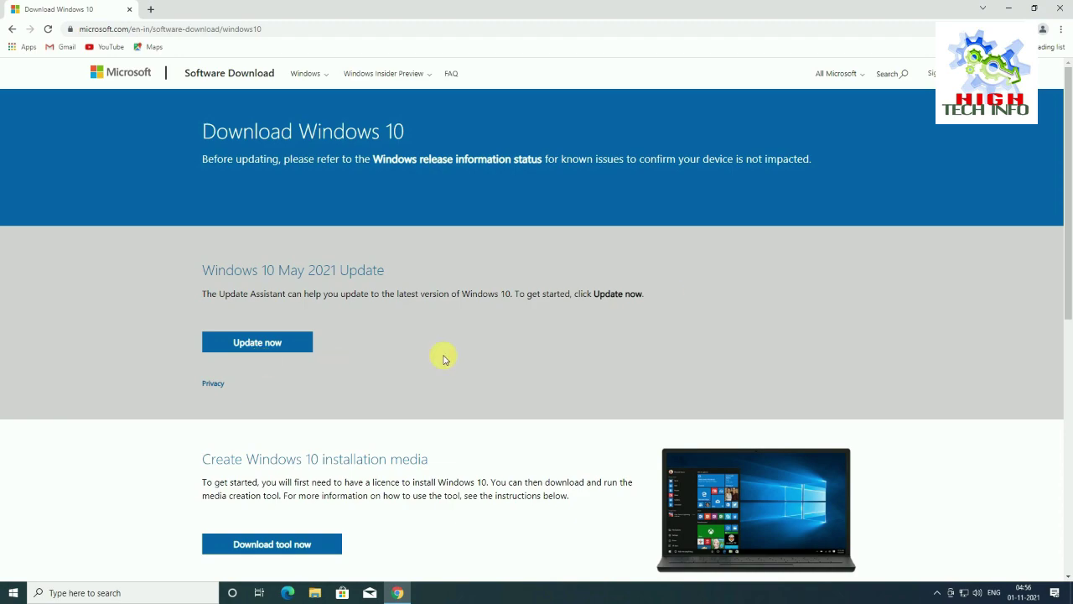
left_click(1063, 31)
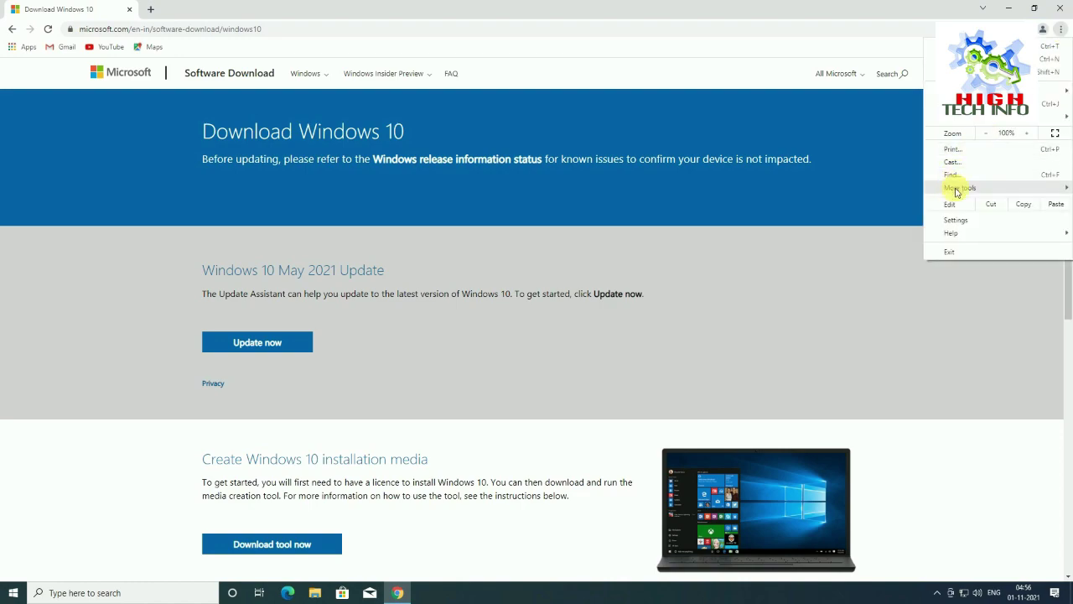
mouse_move(956, 195)
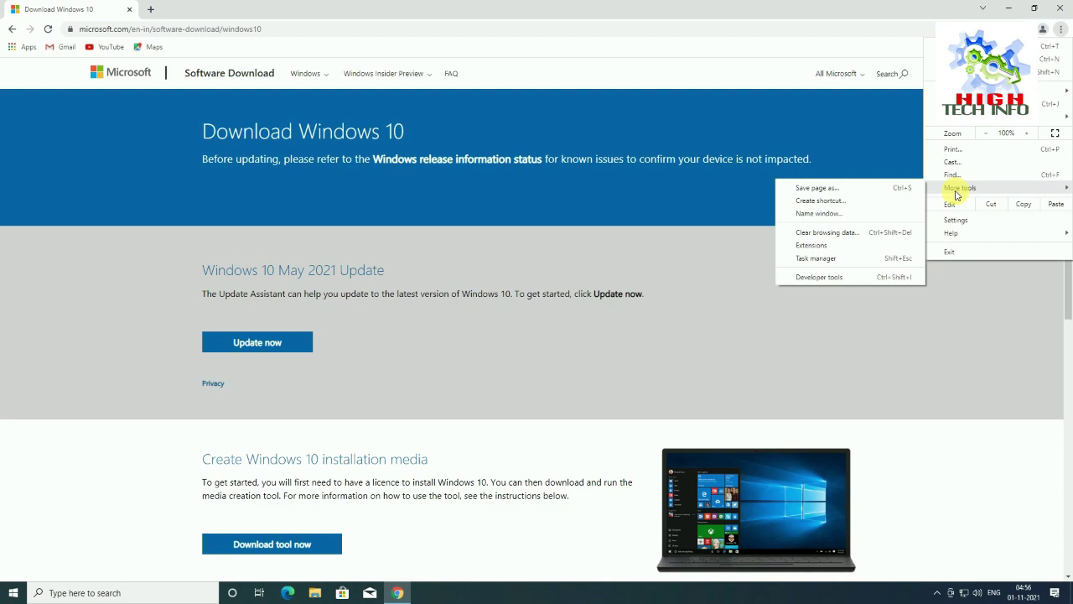
left_click(822, 276)
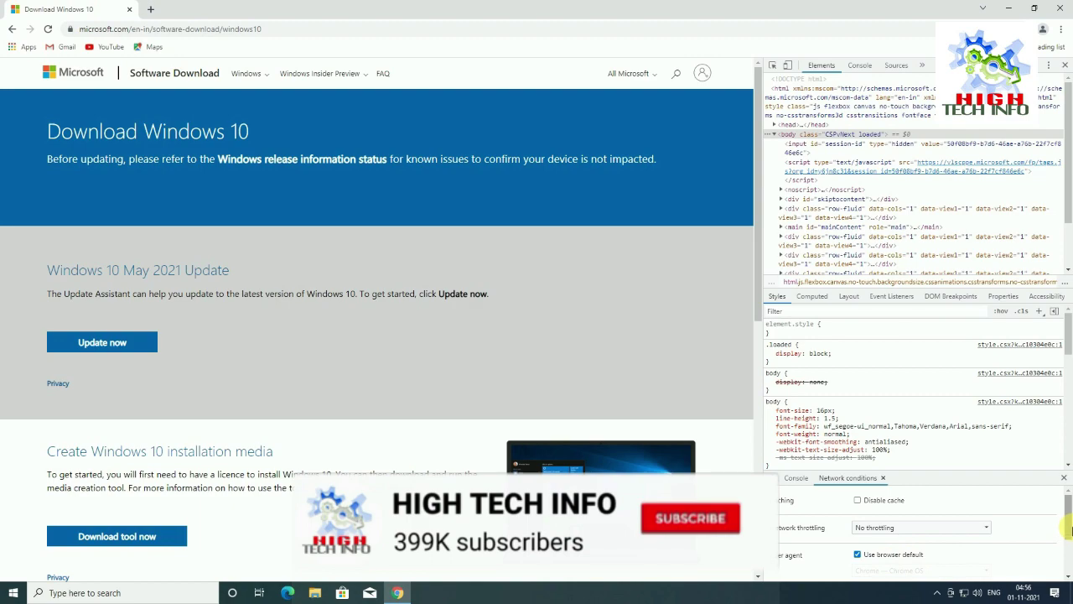
- In the network conditions, override the default user agent with Chrome — Chrome OS, reload the page and close the developer tools
scroll(1069, 530, "down", 1)
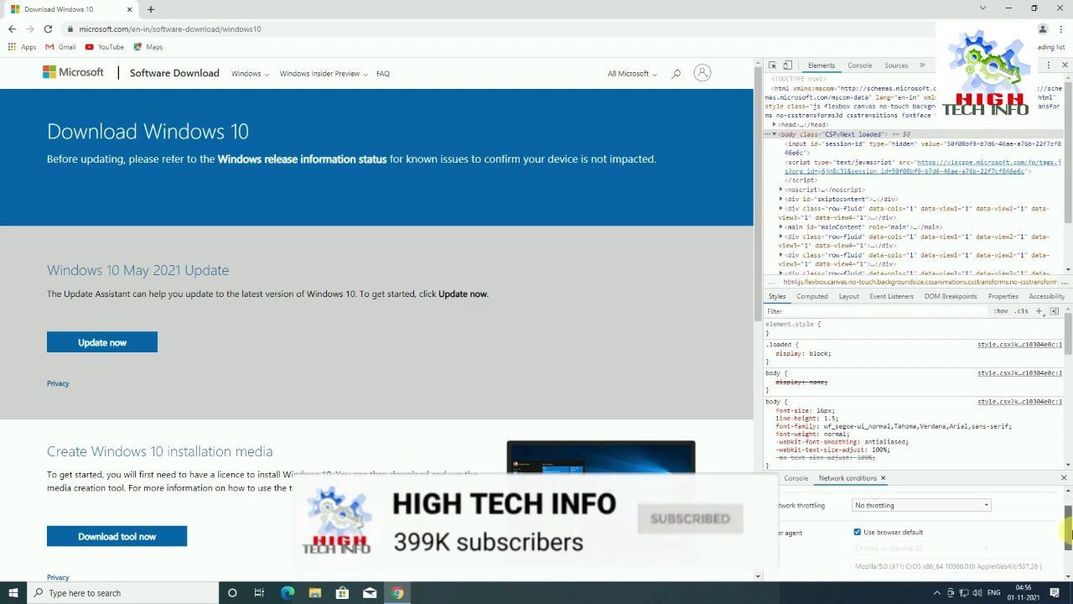
left_click(860, 532)
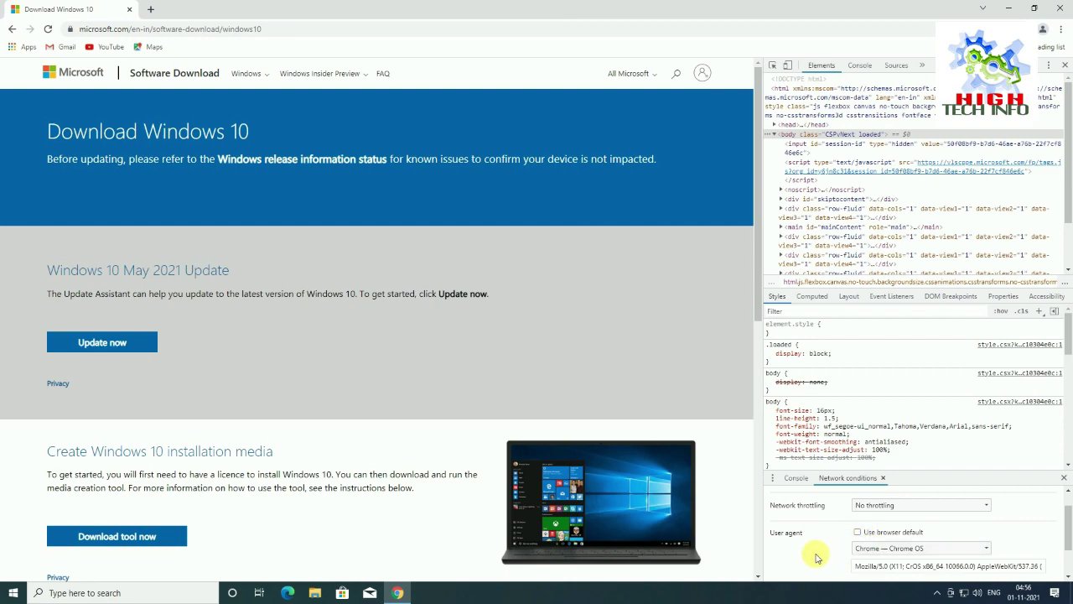
scroll(887, 555, "down", 1)
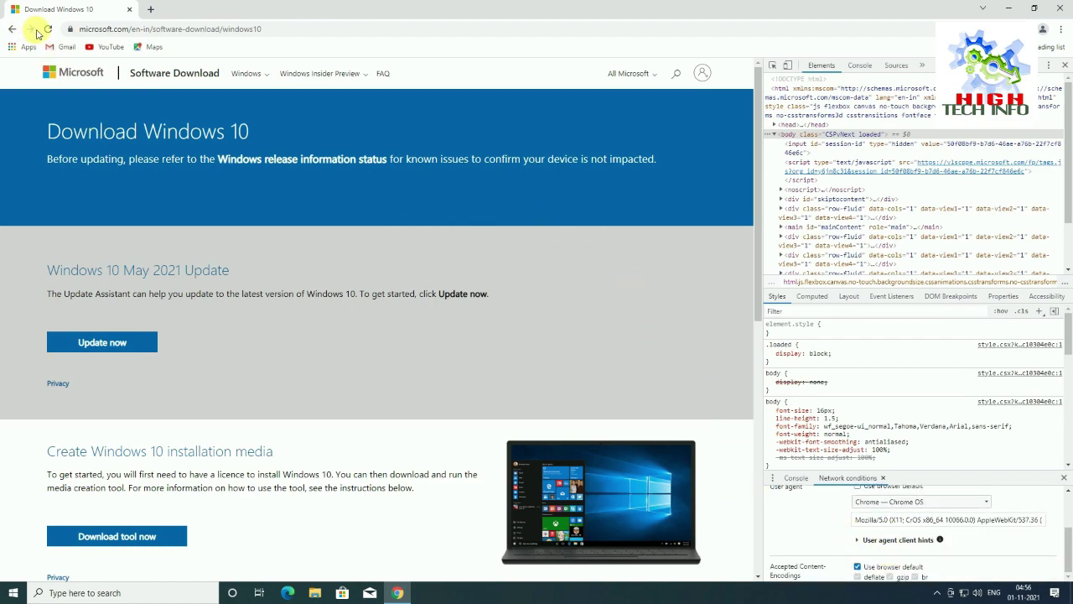
left_click(48, 30)
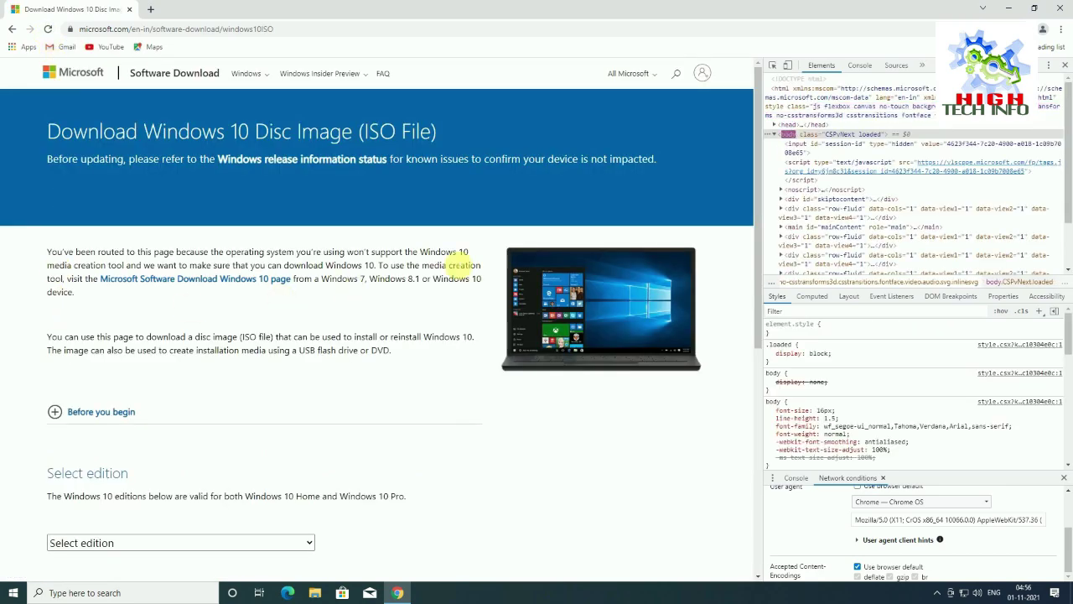
key("F12")
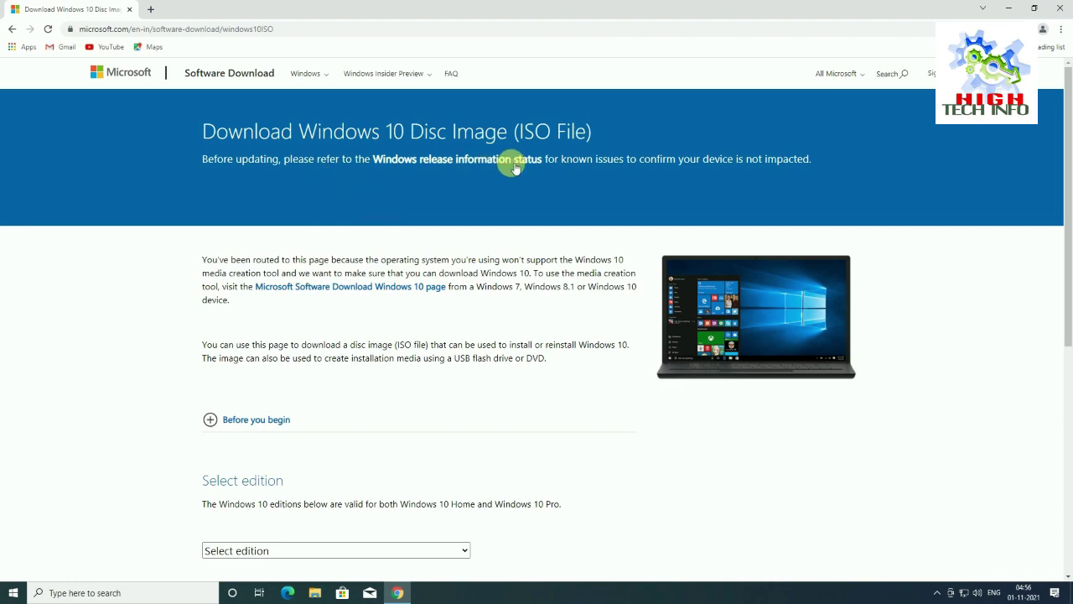
- Select Windows 10 as the edition on the disc image page and confirm it
scroll(336, 291, "down", 1)
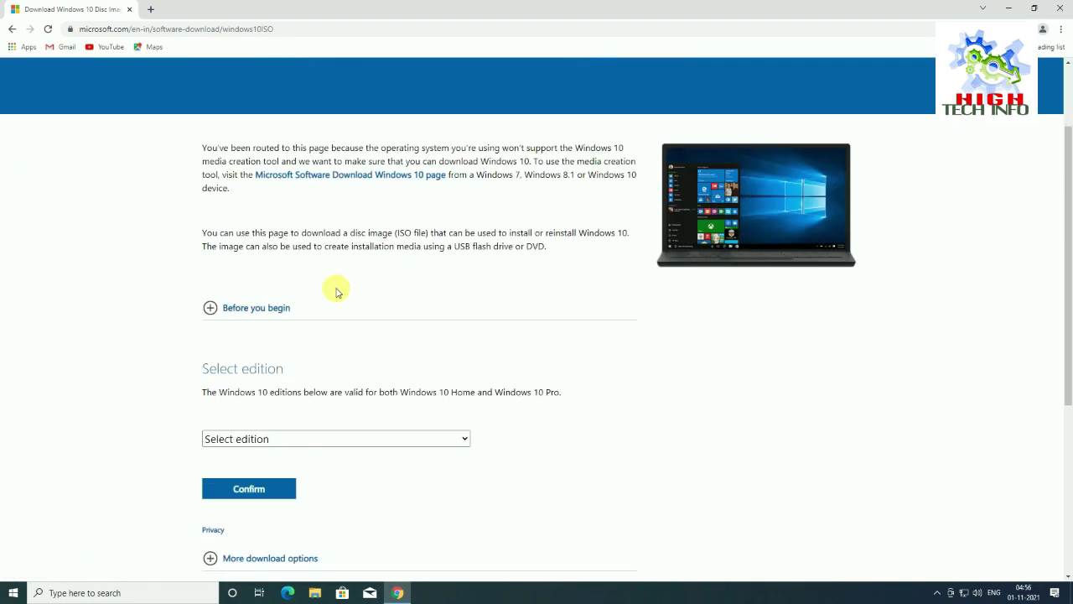
scroll(336, 291, "down", 1)
left_click(285, 383)
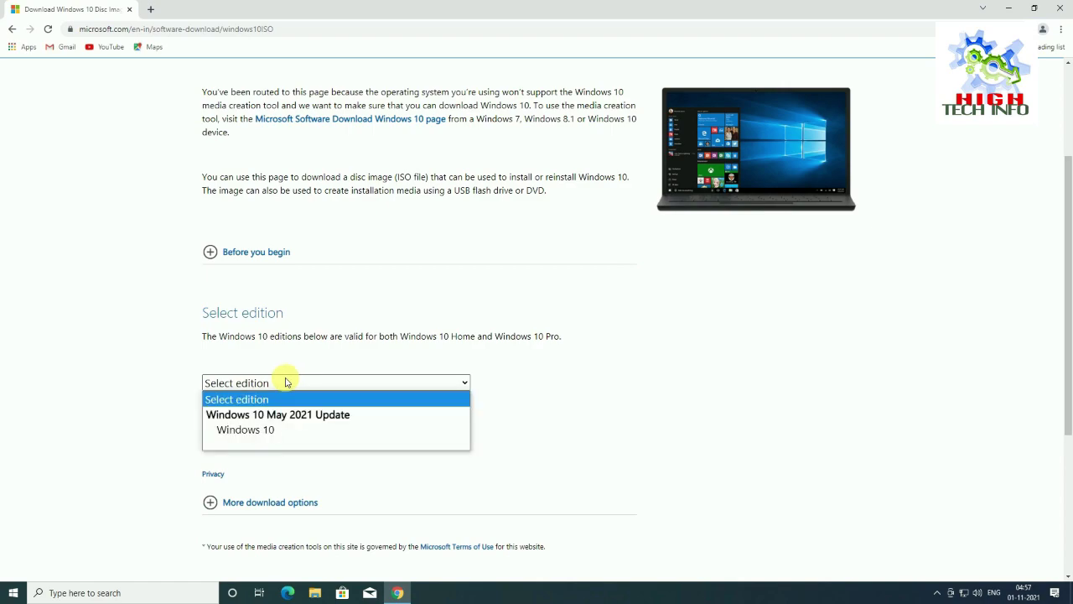
left_click(261, 430)
left_click(276, 434)
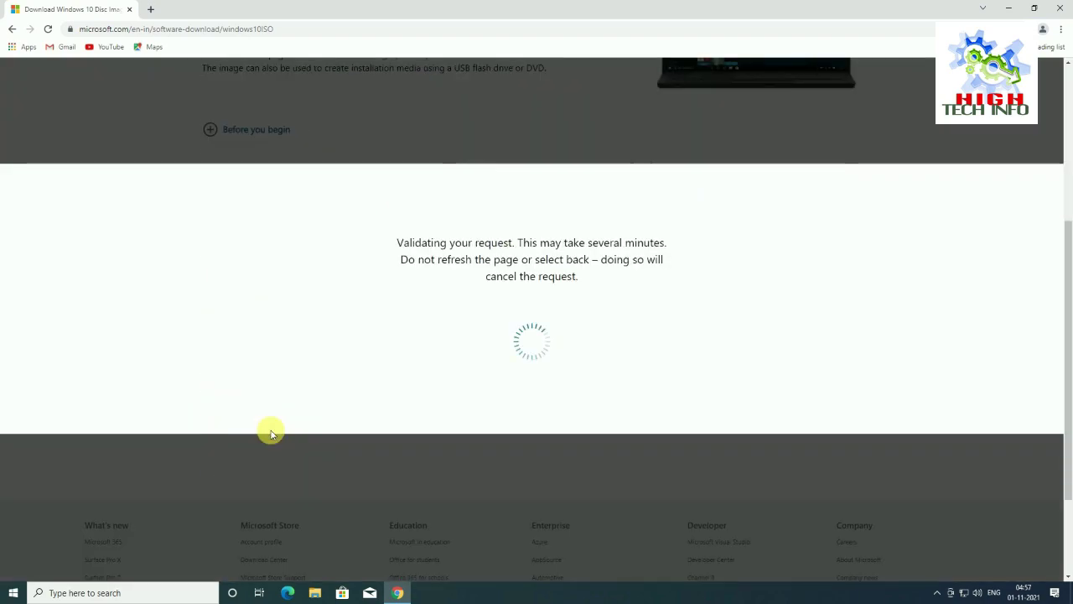
- Choose English as the product language and confirm it
left_click(277, 359)
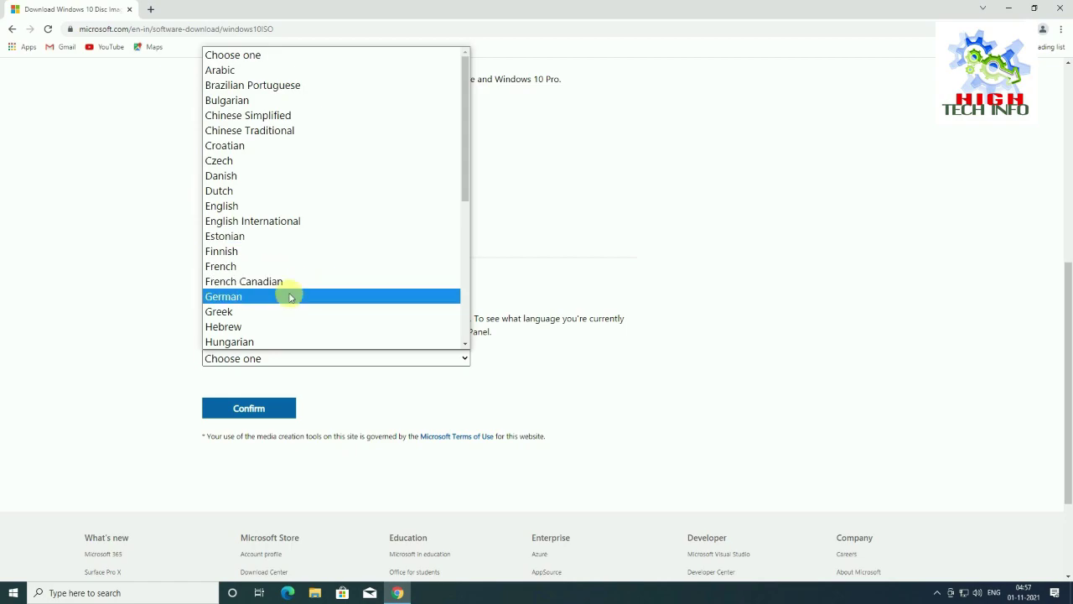
scroll(317, 235, "down", 4)
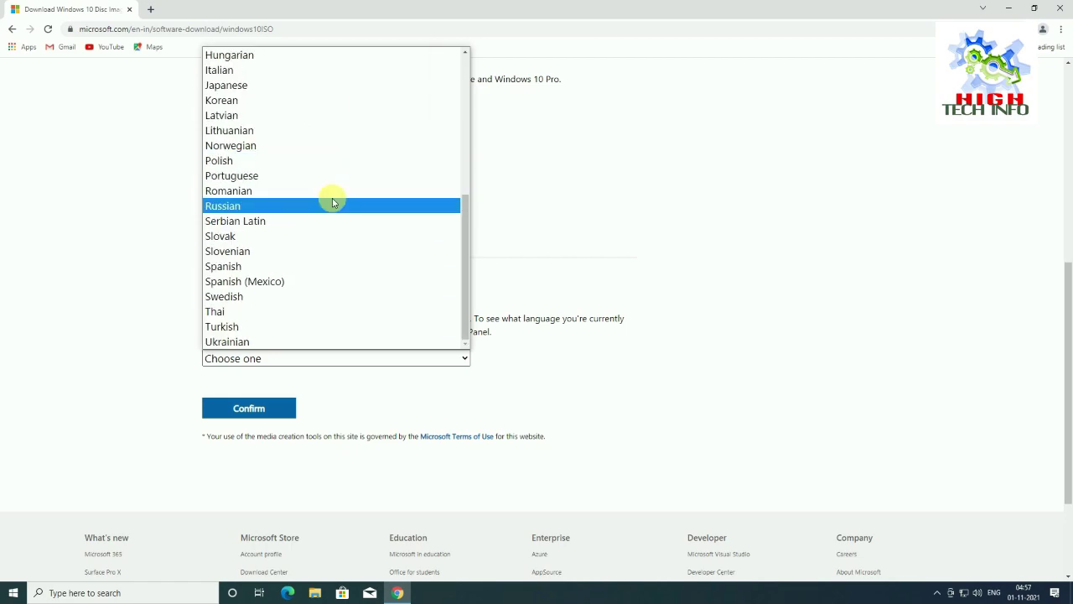
left_click_drag(466, 235, 460, 161)
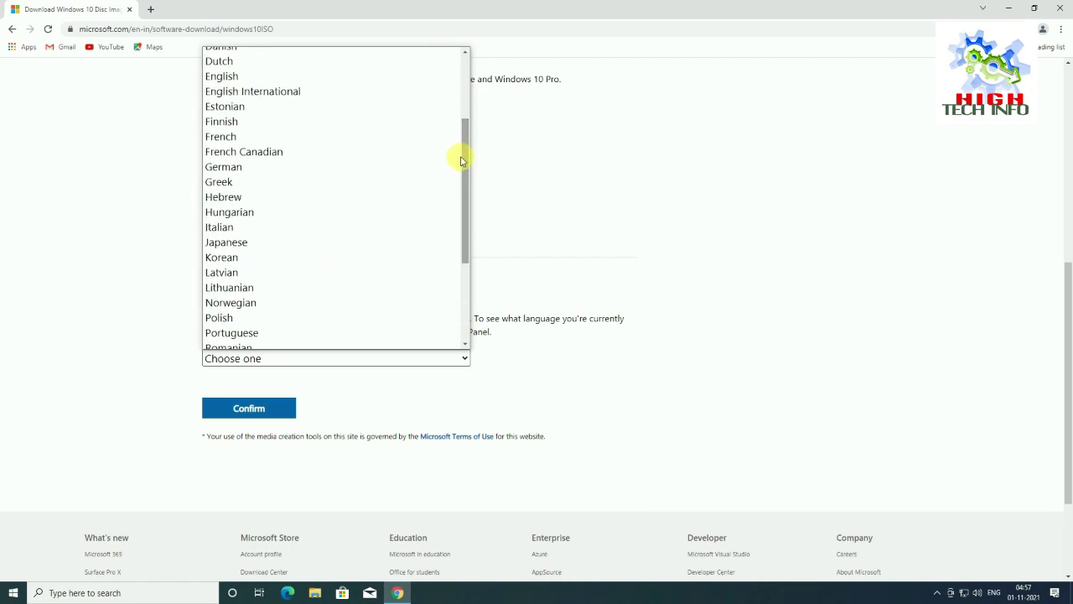
left_click(278, 81)
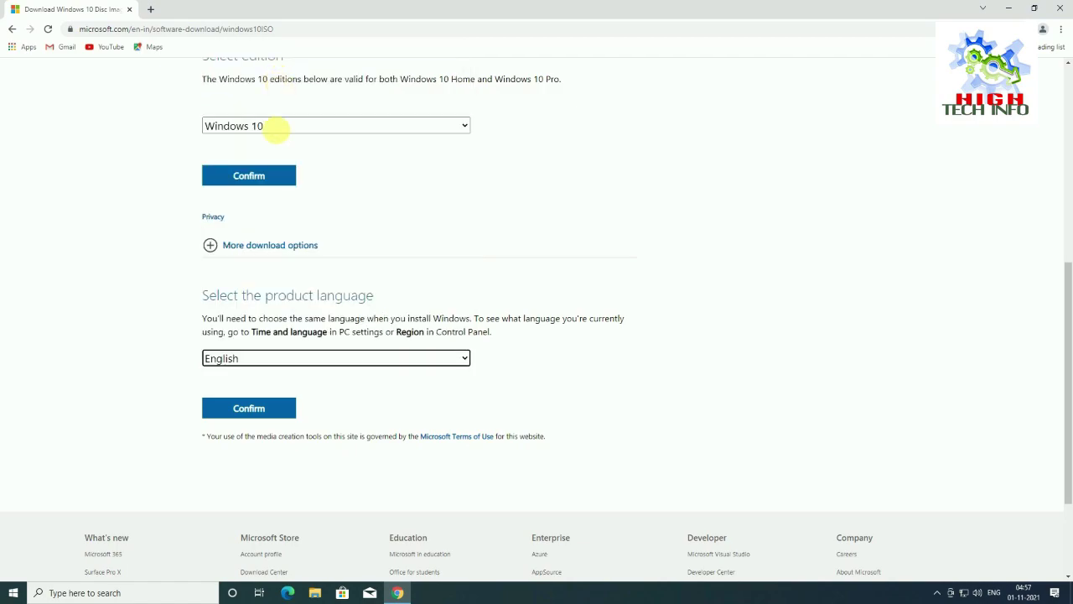
left_click(259, 418)
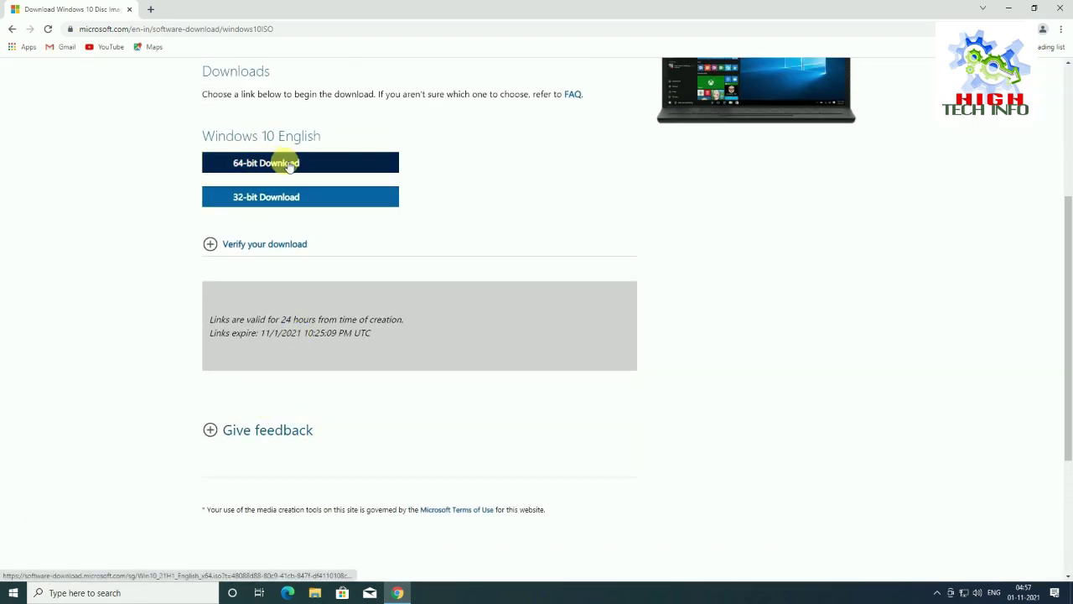
- Download the 64-bit Windows 10 English ISO and open the browser's downloads list
left_click(283, 163)
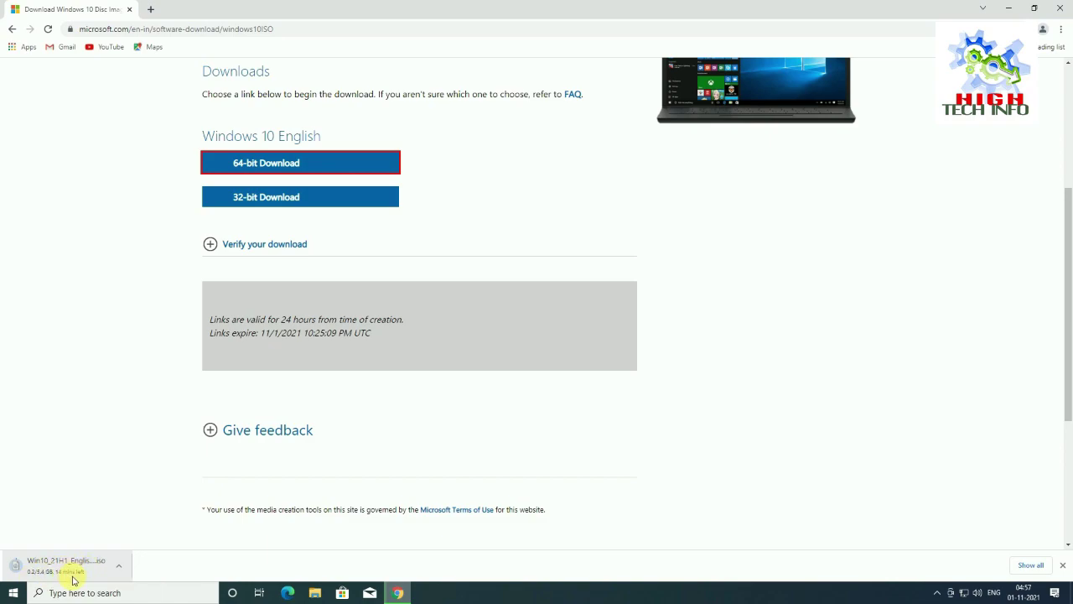
key("alt+f")
key("ctrl+j")
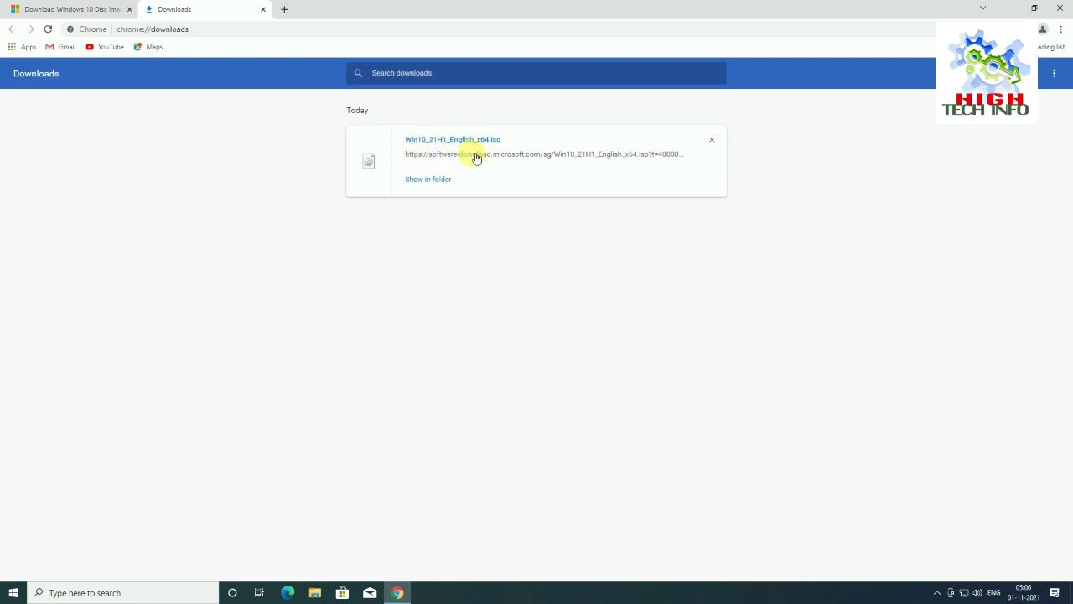
- Return to the Windows 10 download page and change its address to end in windows11, loading Microsoft's Windows 11 download page
left_click(45, 7)
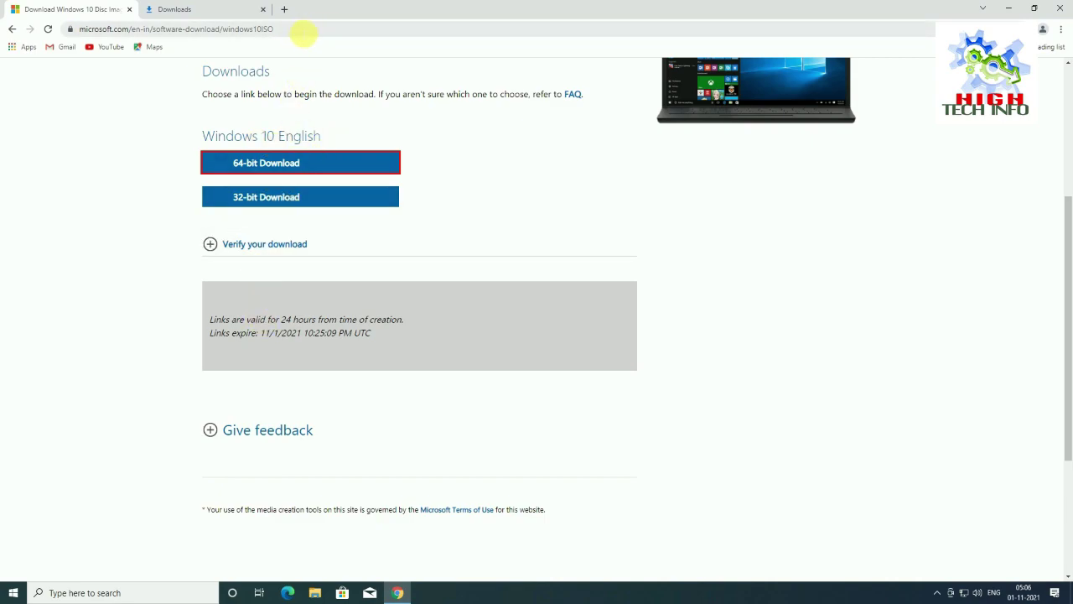
left_click(303, 30)
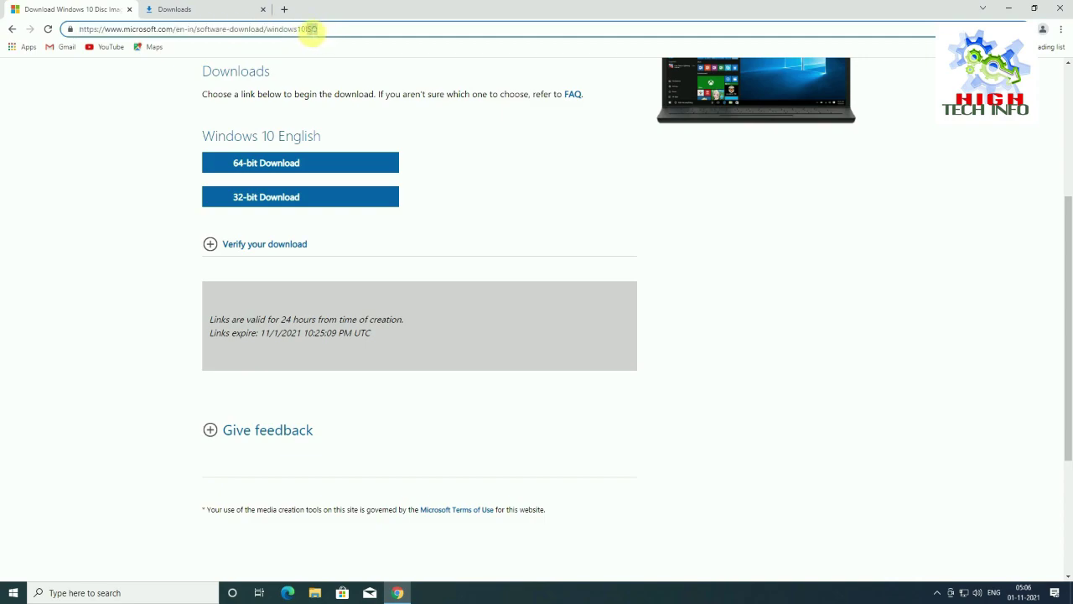
left_click_drag(318, 29, 300, 29)
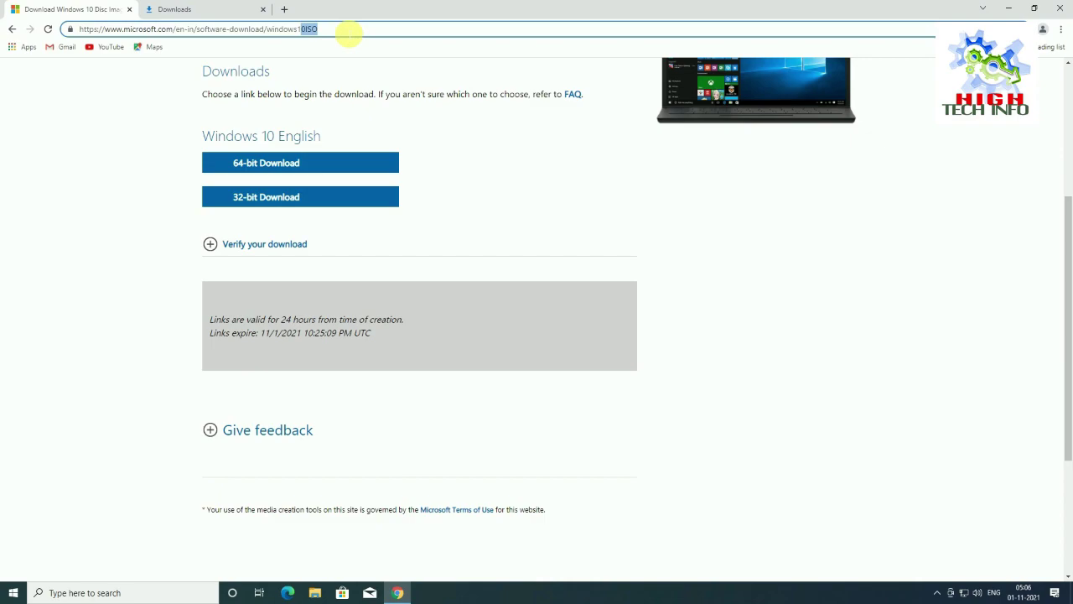
key("BackSpace")
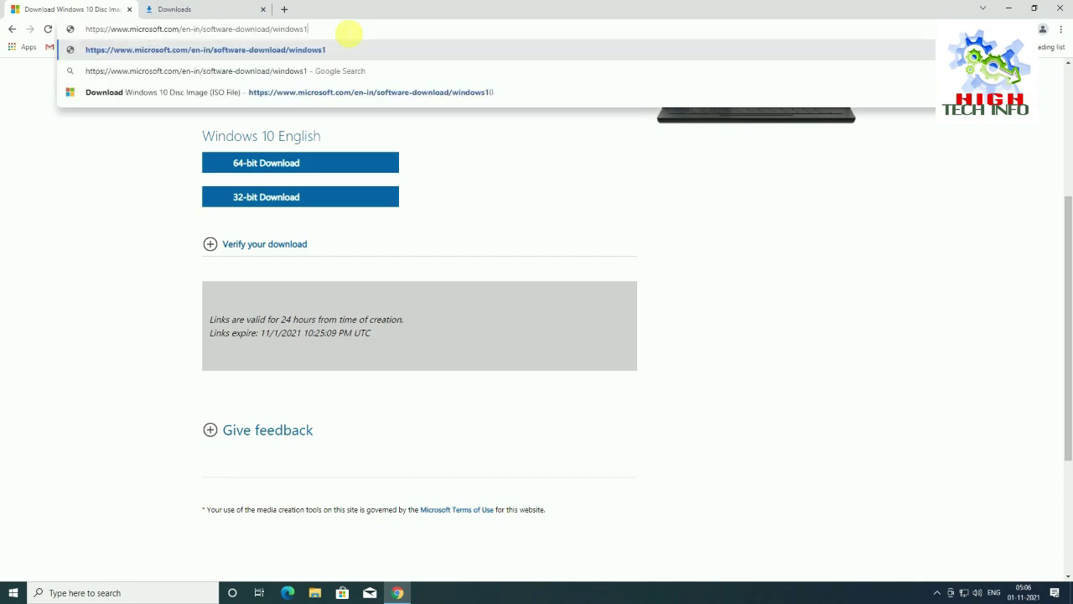
type("1")
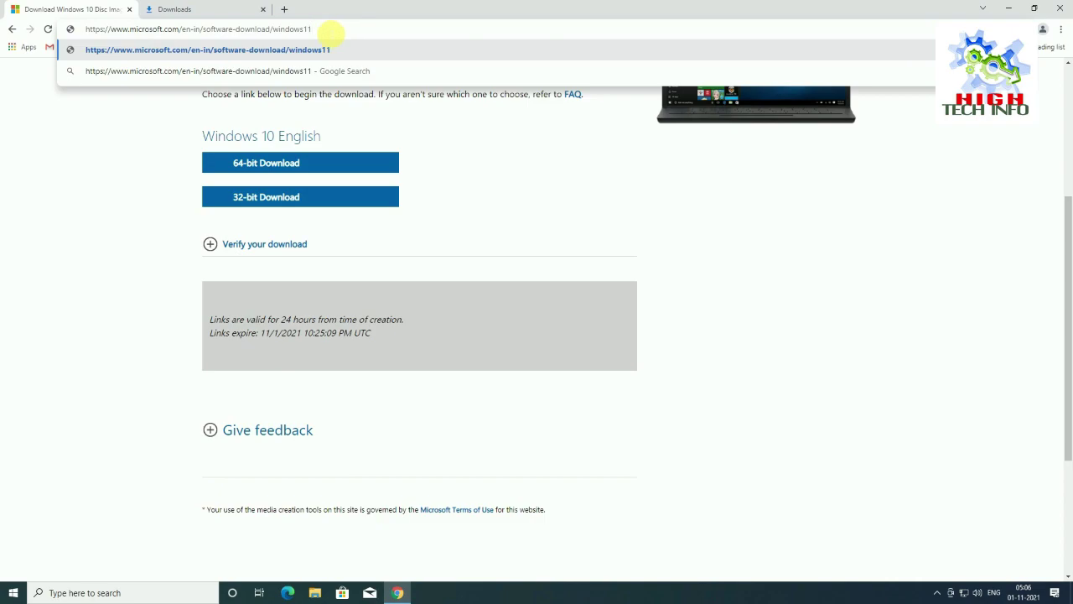
key("Return")
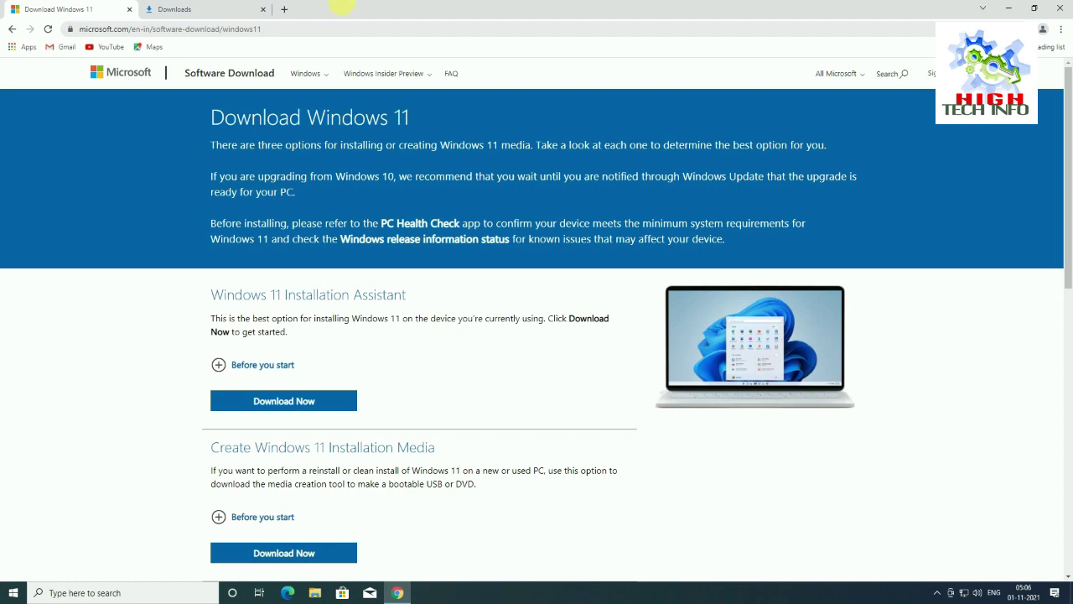
- Select Windows 11 under Download Windows 11 Disk Image (ISO) and submit the selection
scroll(366, 386, "down", 1)
scroll(335, 294, "up", 1)
scroll(380, 270, "down", 2)
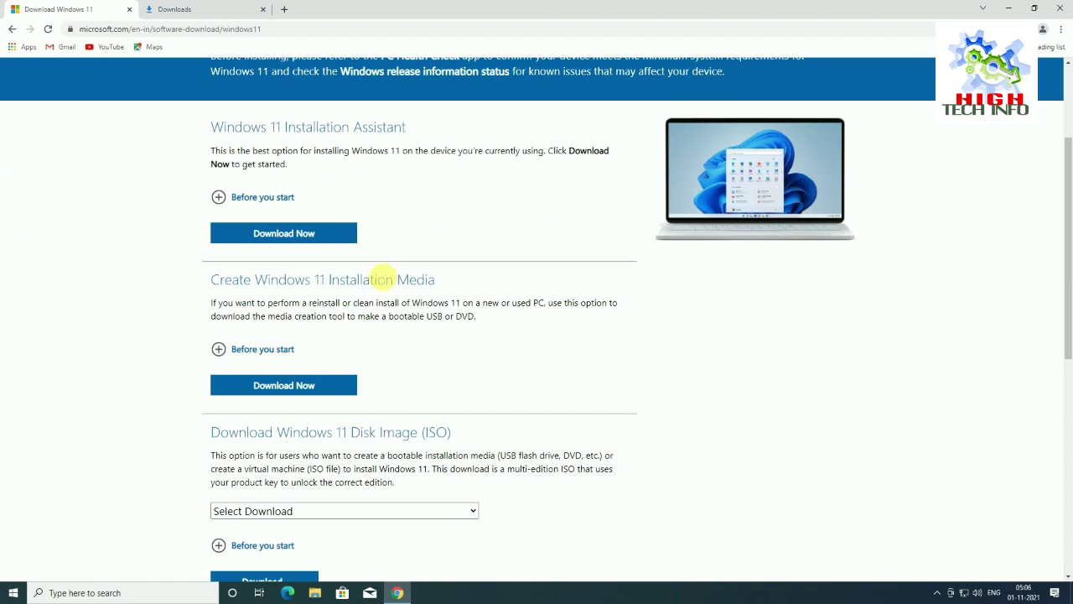
scroll(361, 298, "down", 1)
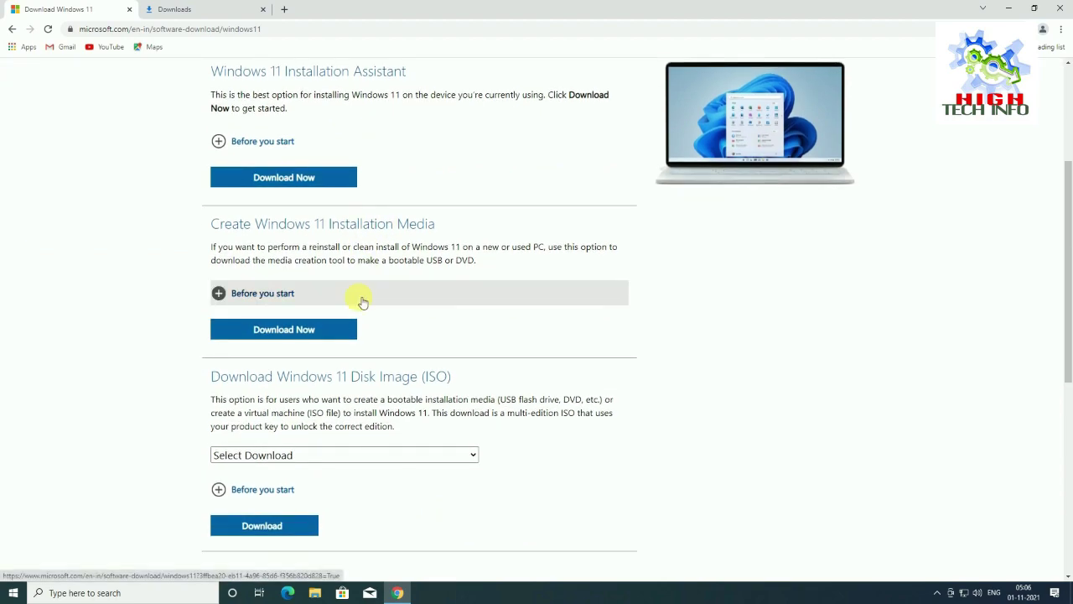
scroll(363, 304, "down", 2)
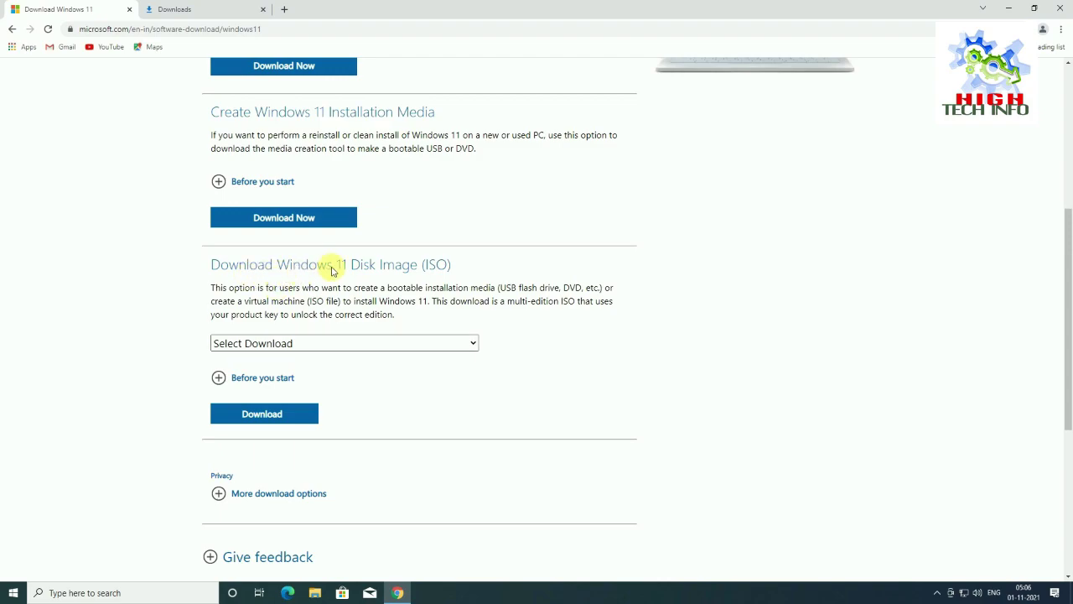
left_click(329, 343)
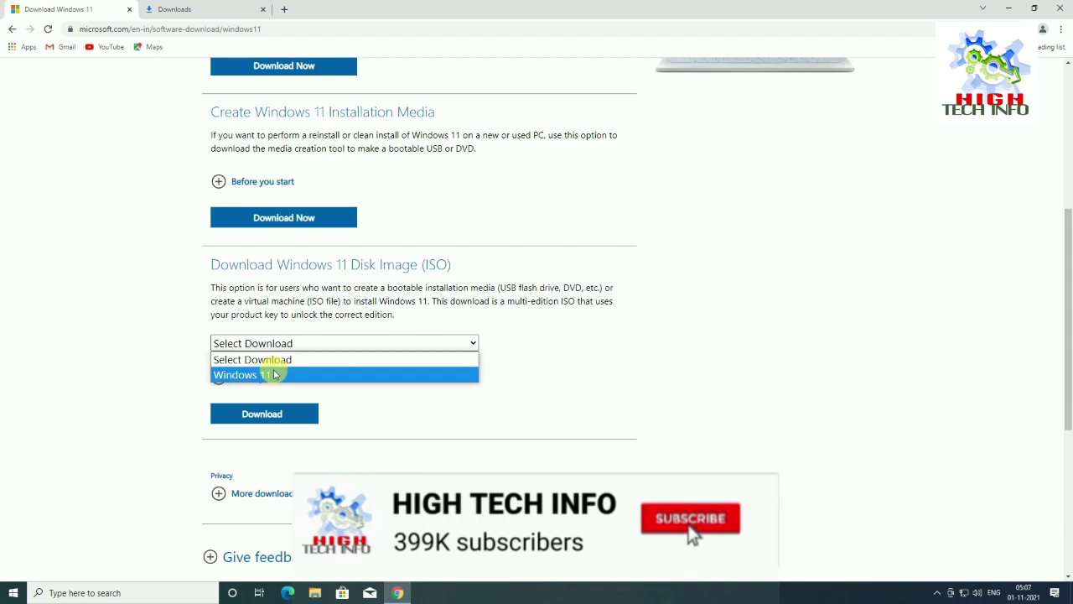
left_click(275, 375)
left_click(272, 414)
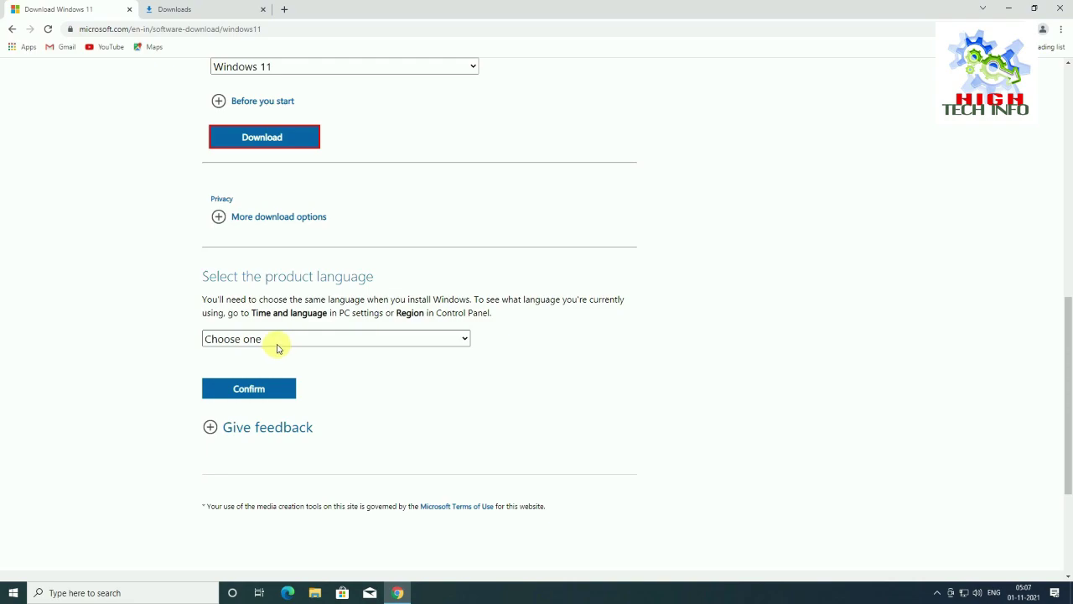
- Choose English as the product language for Windows 11 and confirm it
left_click(279, 343)
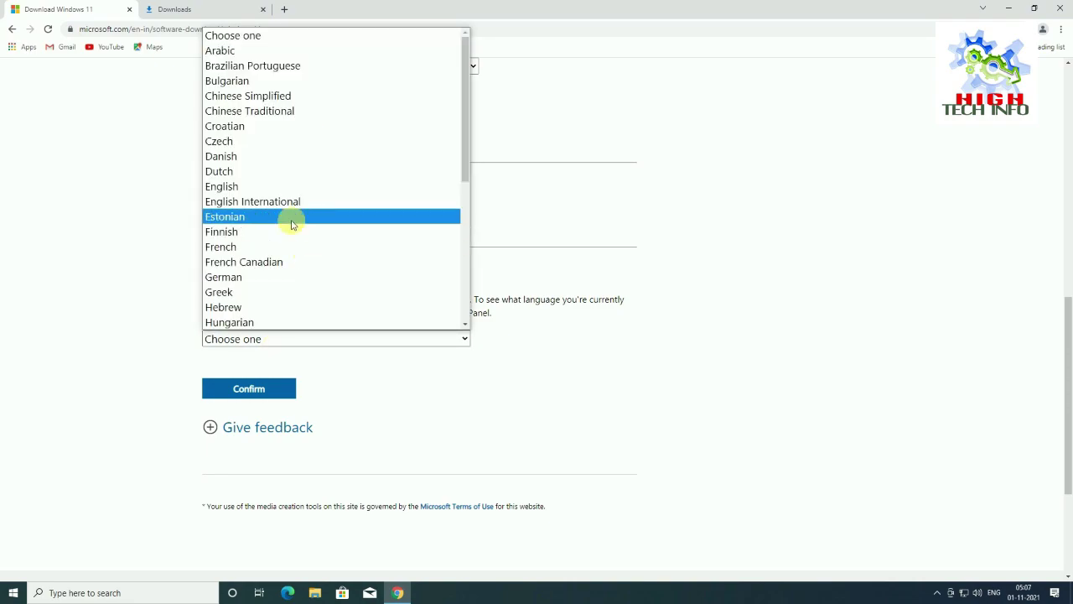
left_click(246, 186)
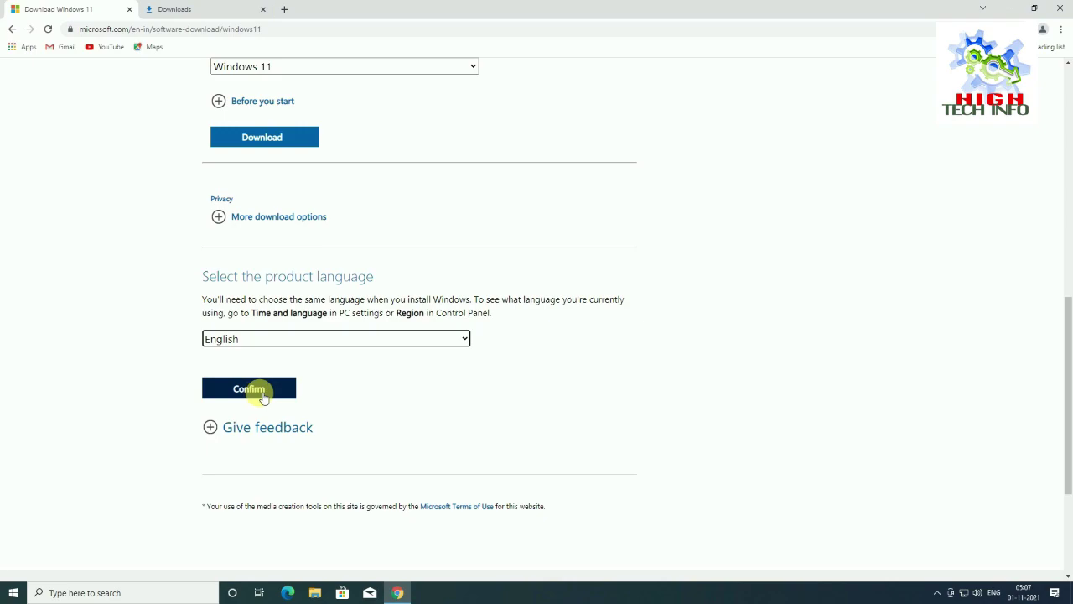
left_click(263, 396)
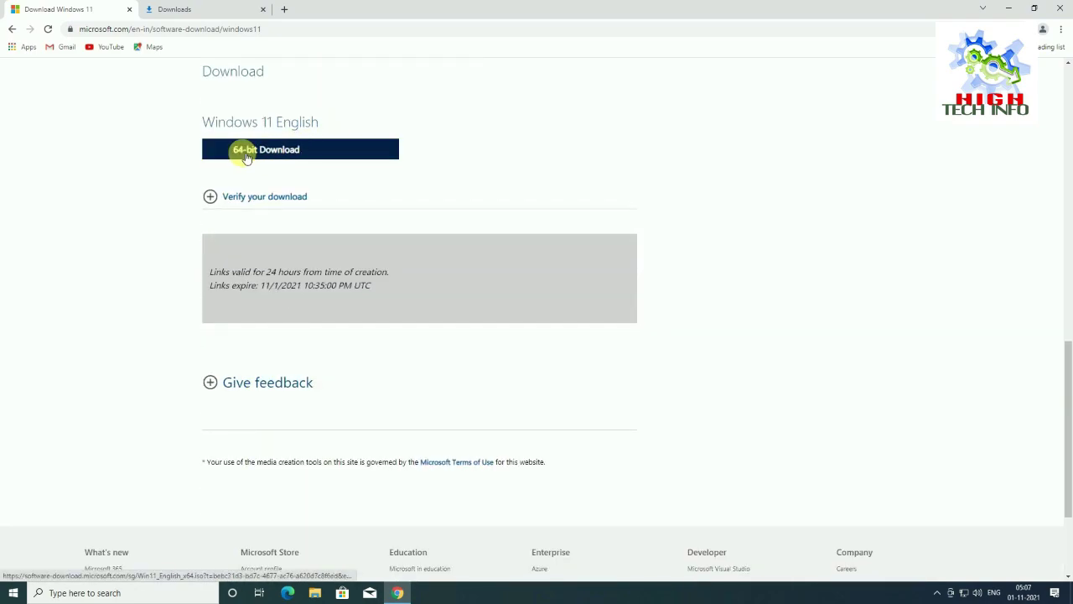
- Download the 64-bit Windows 11 English ISO and open the browser's downloads list
left_click(285, 156)
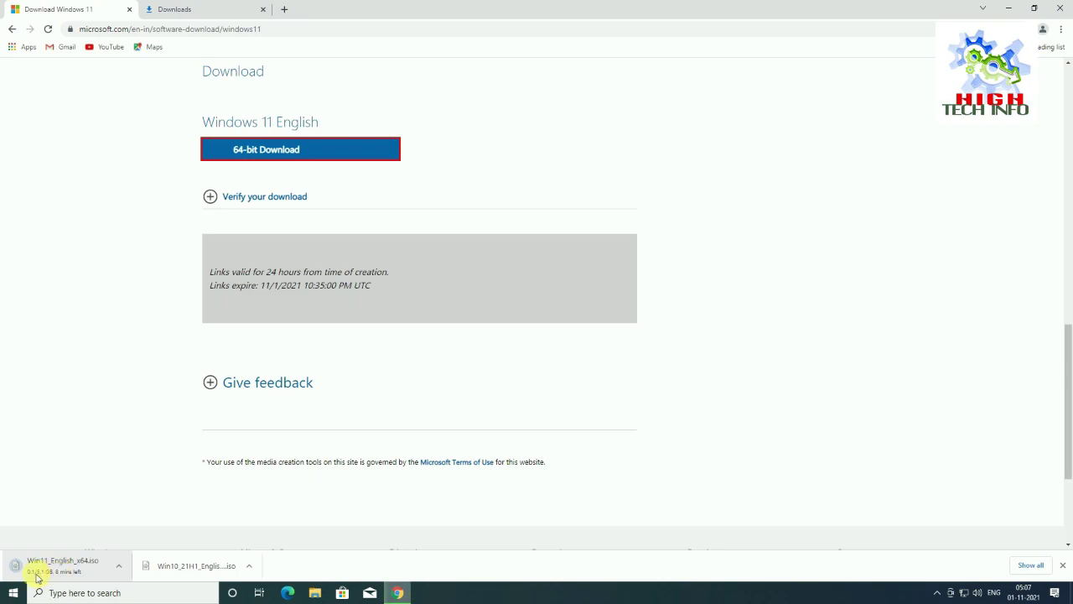
scroll(359, 313, "up", 4)
scroll(334, 217, "up", 4)
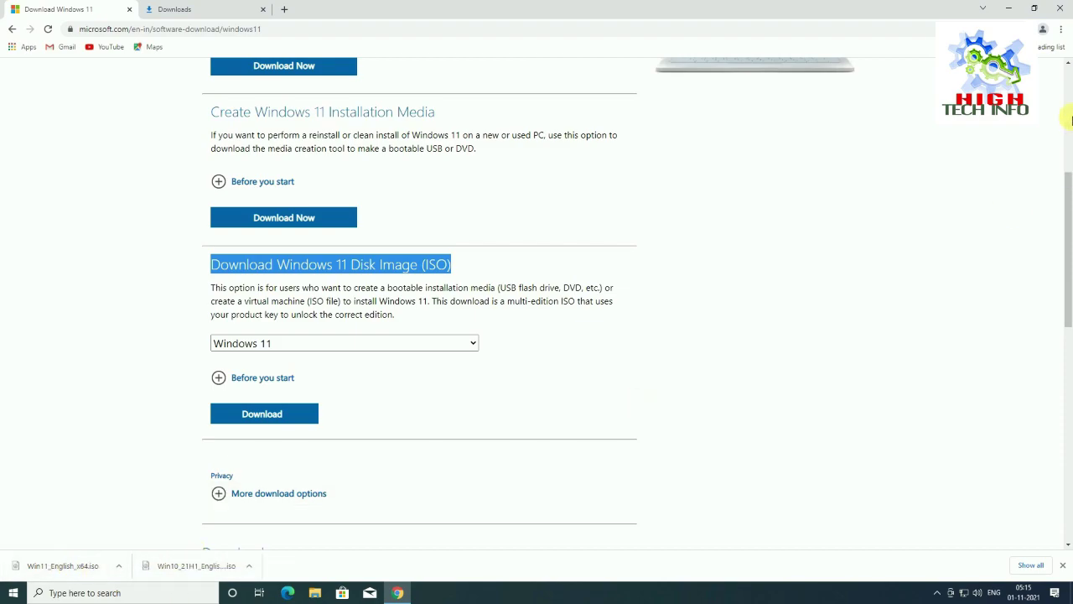
left_click(1062, 30)
left_click(1050, 104)
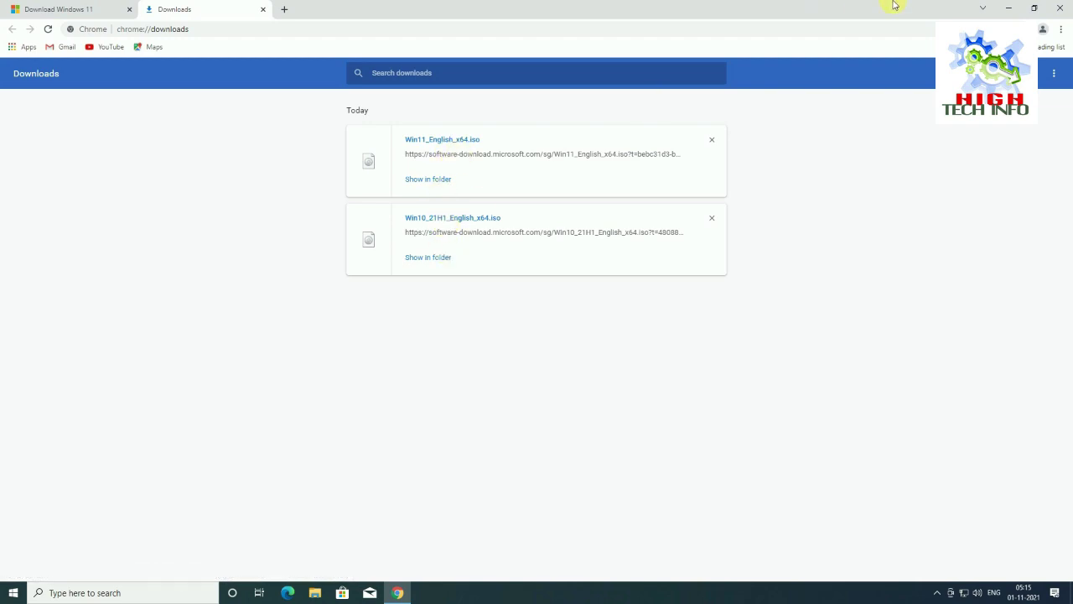
- Create a desktop folder named "windows 11 install" and place it beside the existing shortcuts
left_click(1011, 7)
right_click(431, 244)
mouse_move(455, 347)
left_click(564, 349)
type("w")
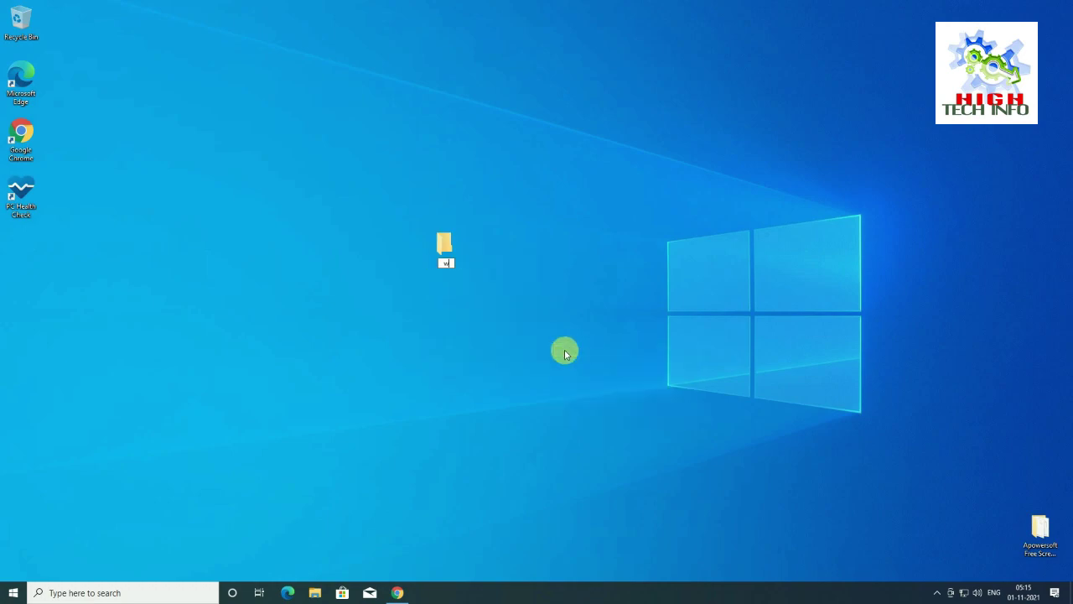
type("indows 11 install")
key("Return")
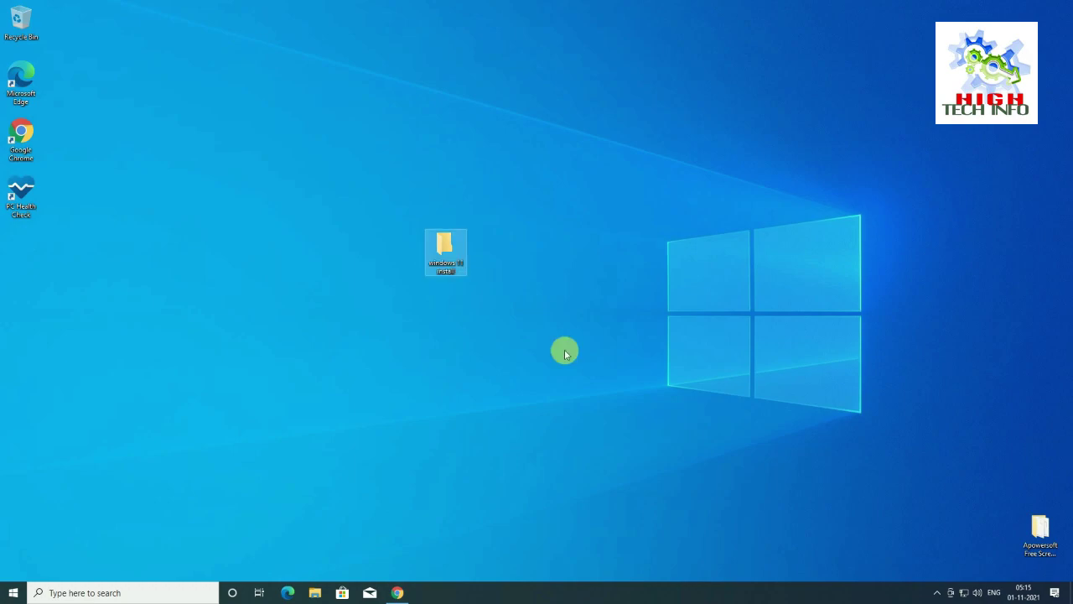
mouse_move(461, 270)
left_mouse_down()
mouse_move(151, 276)
mouse_move(47, 256)
left_mouse_up()
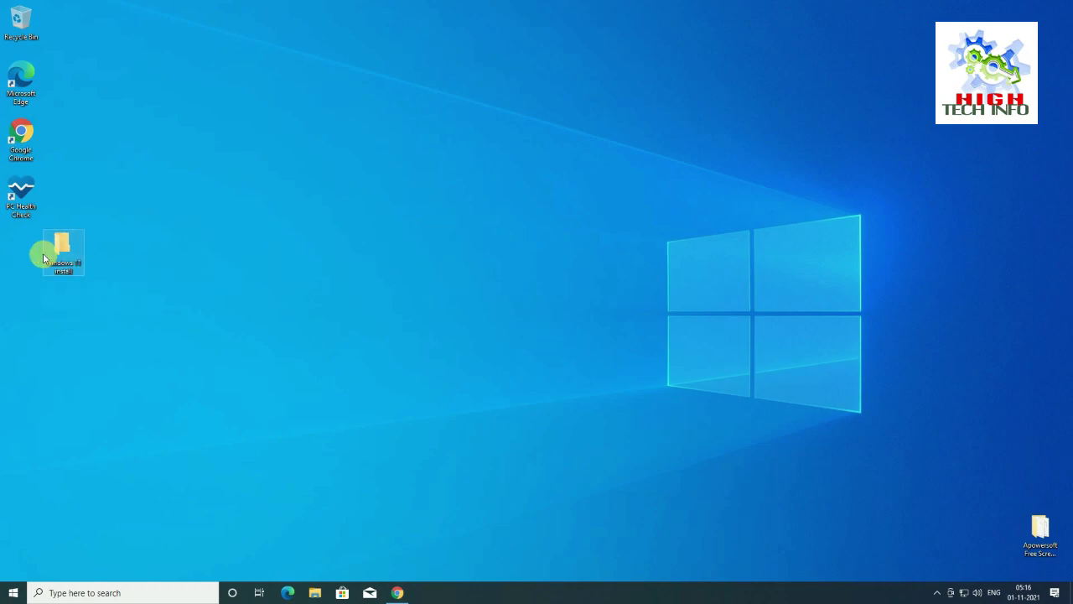
- Show the downloaded Win10_21H1_English_x64 ISO in its folder from Chrome's downloads list and mount it
left_click(397, 593)
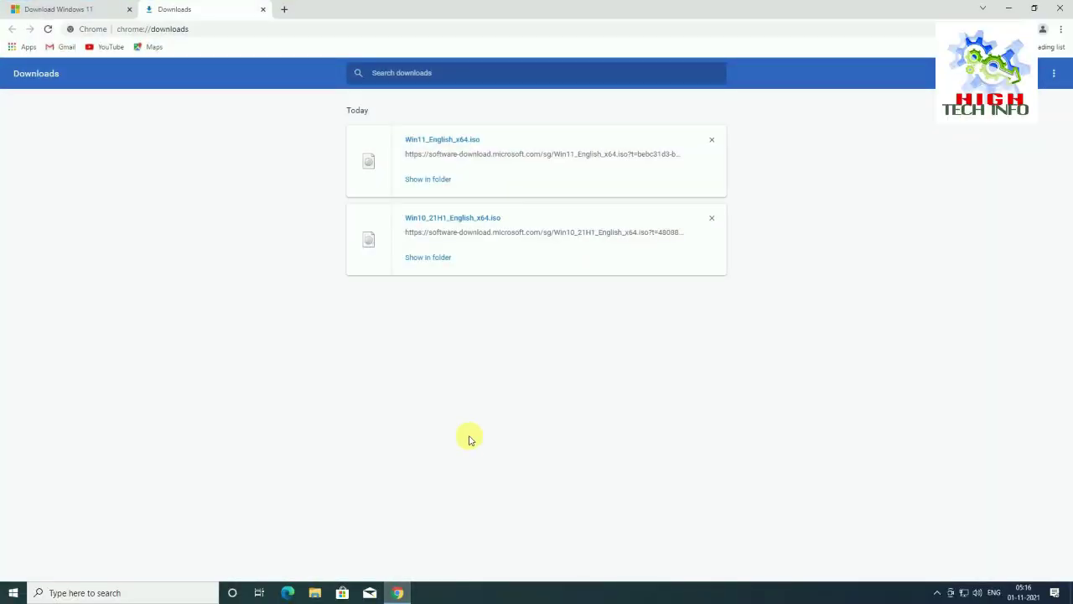
left_click(433, 261)
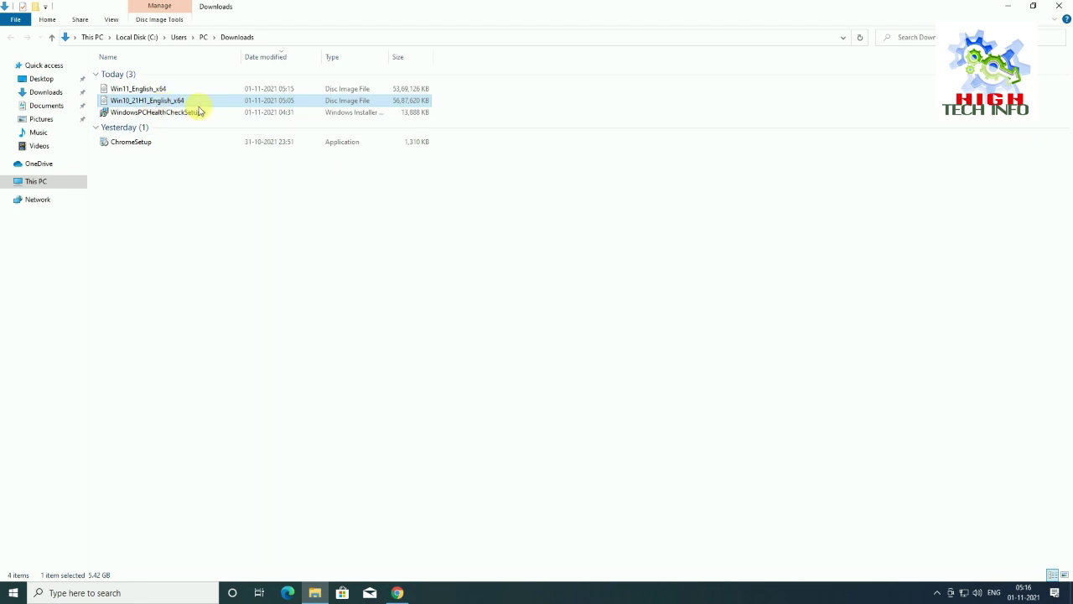
key("super+Down")
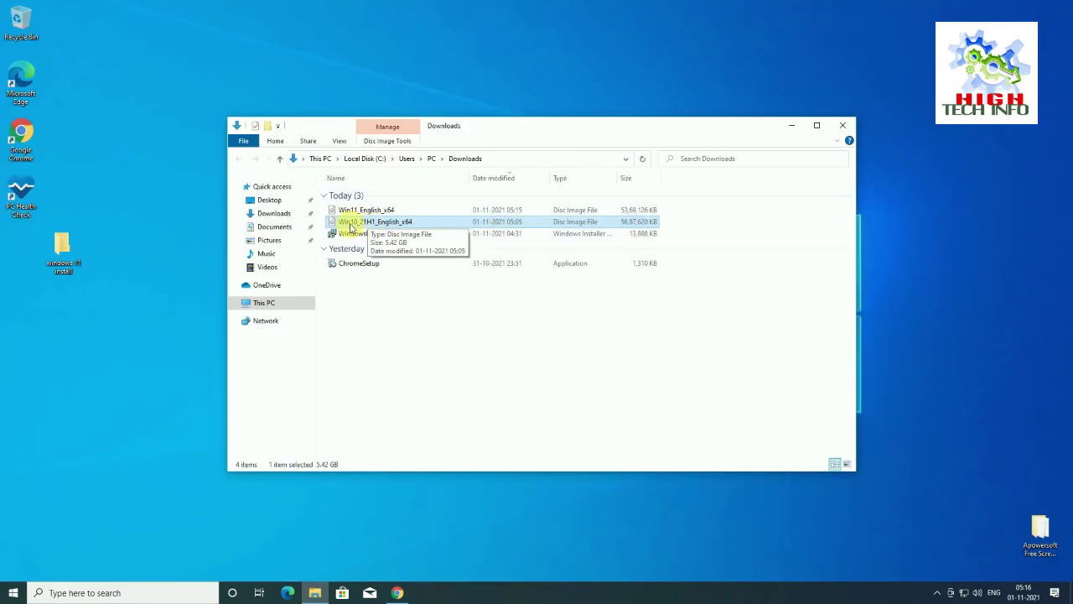
double_click(366, 223)
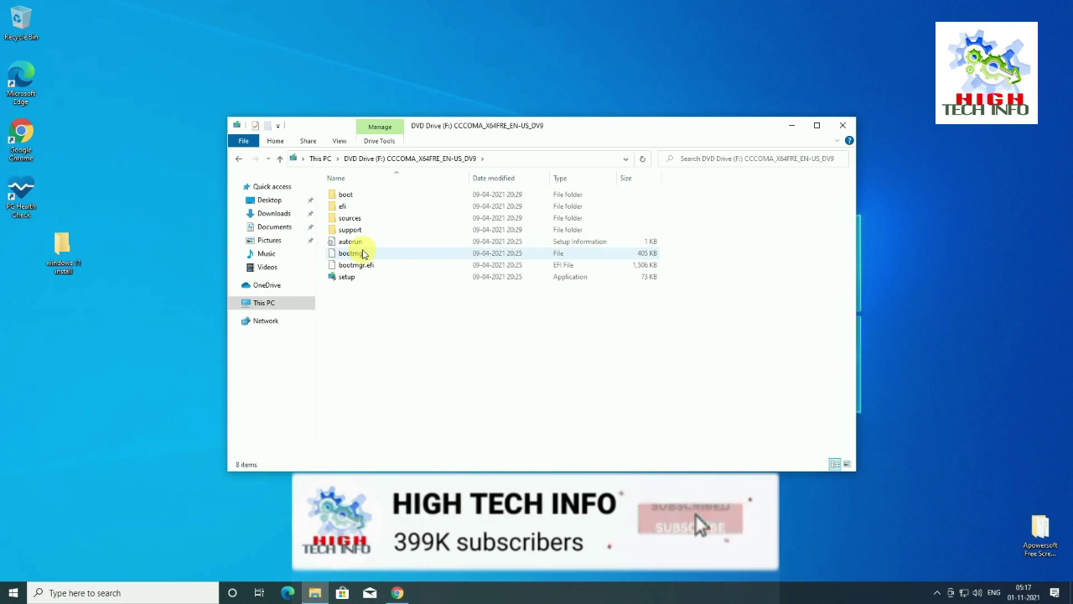
- Copy all files and folders from the mounted Windows 10 disc into the "windows 11 install" folder, then close the disc window
left_click_drag(348, 293, 353, 198)
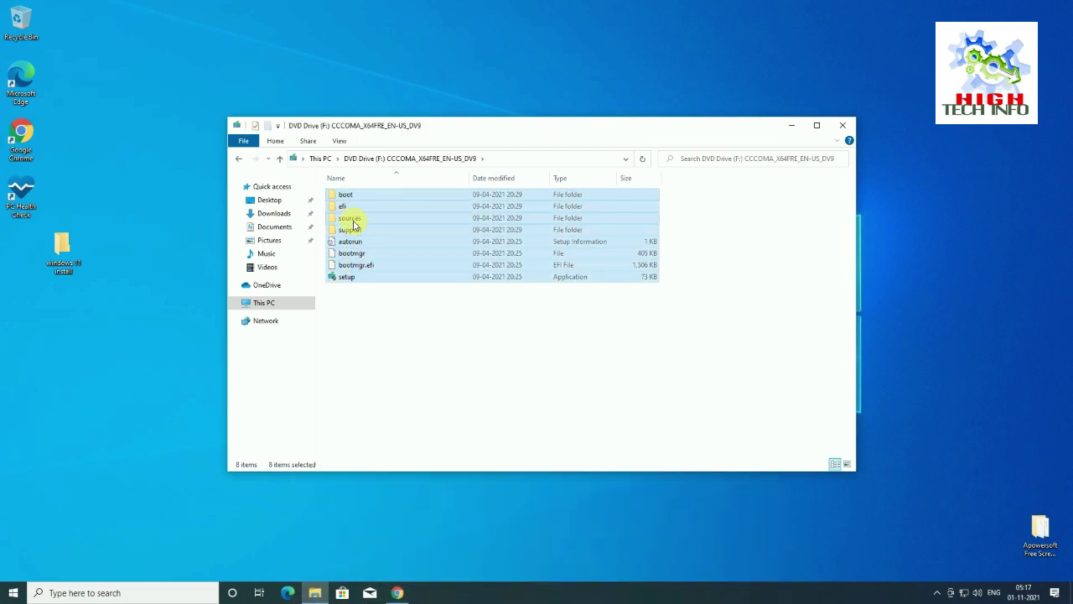
left_click_drag(353, 225, 63, 272)
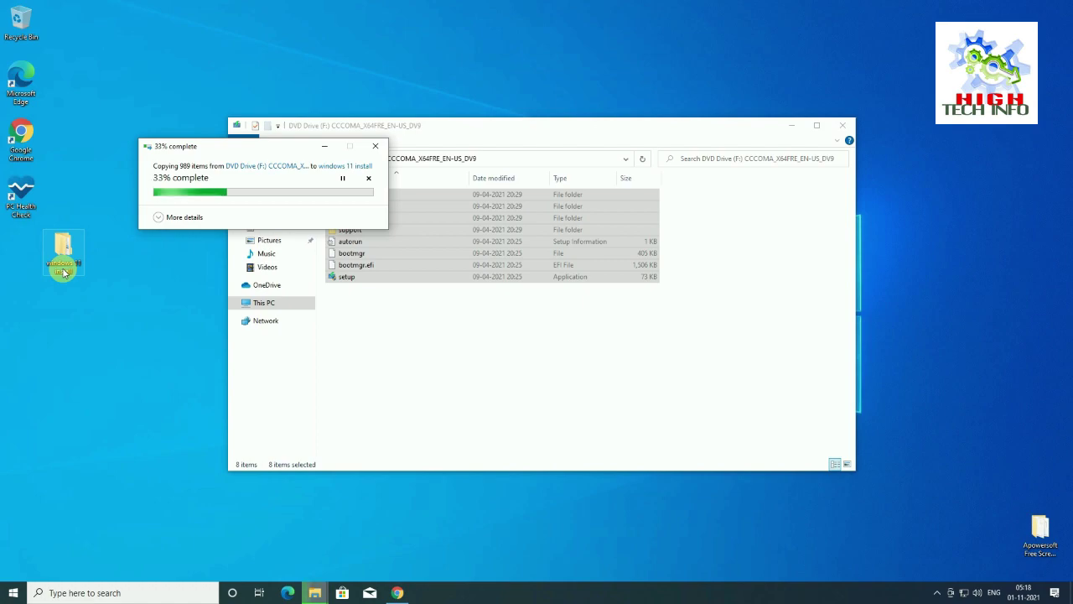
left_click_drag(173, 147, 227, 30)
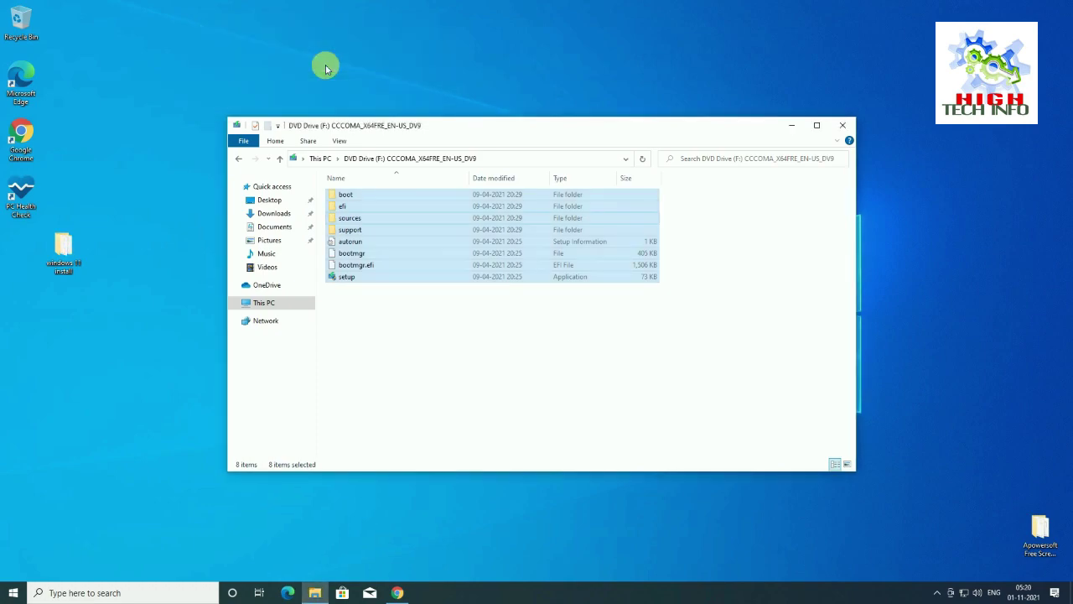
key("alt+F4")
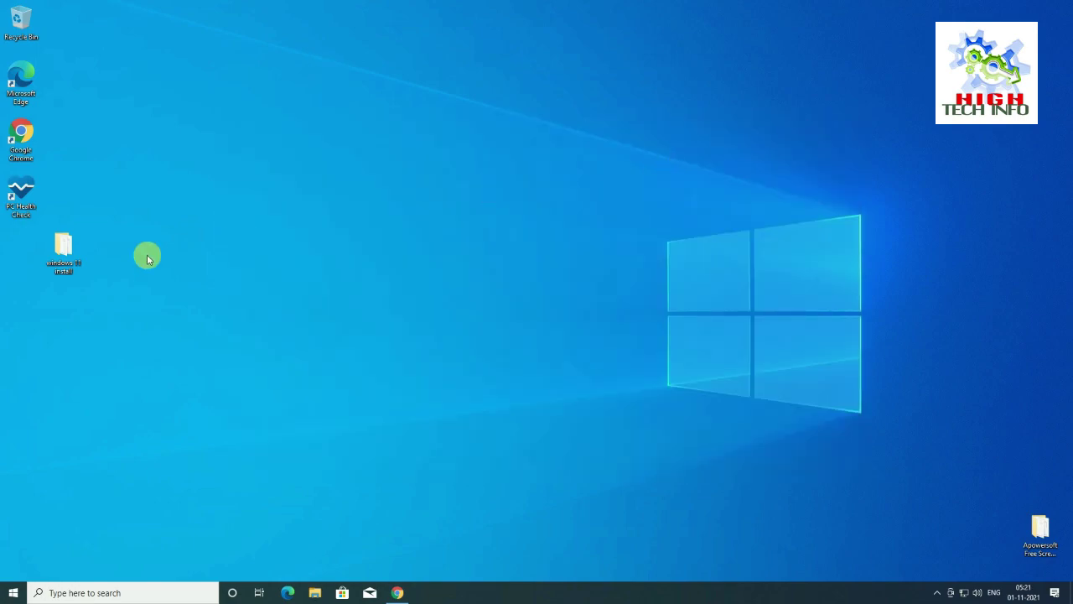
- Select install.wim in the sources subfolder of "windows 11 install" and move the folder window toward the desktop's upper-left area
double_click(67, 253)
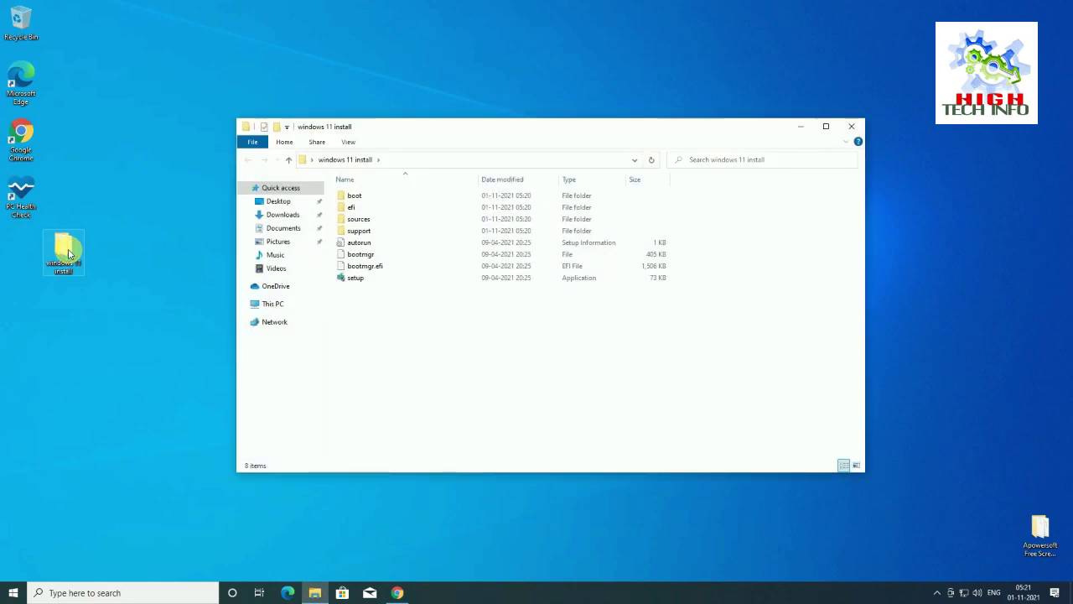
double_click(375, 225)
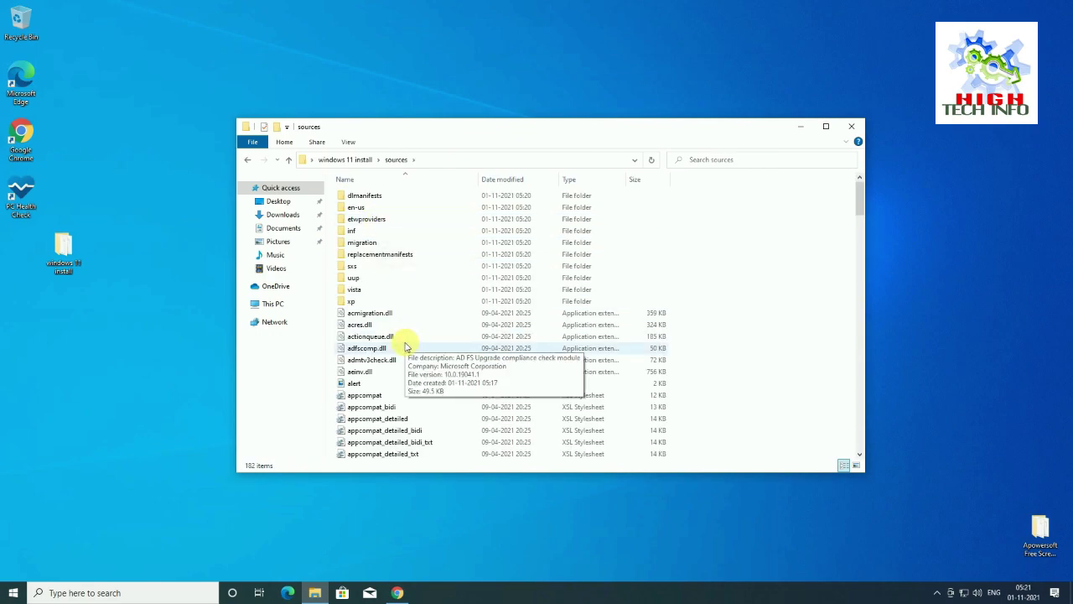
scroll(402, 340, "down", 4)
scroll(401, 342, "down", 4)
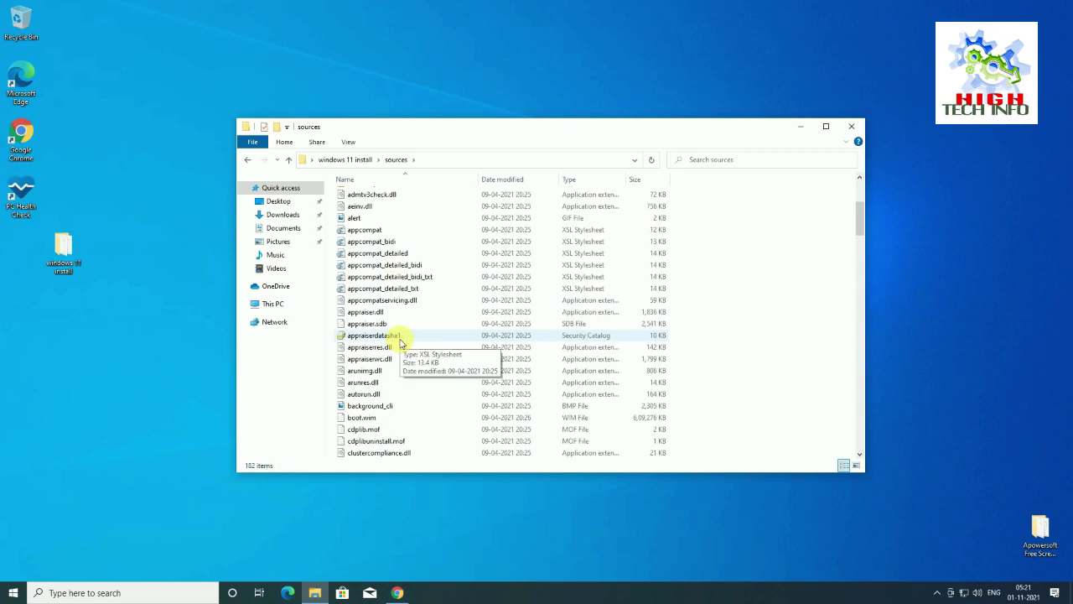
scroll(438, 379, "down", 9)
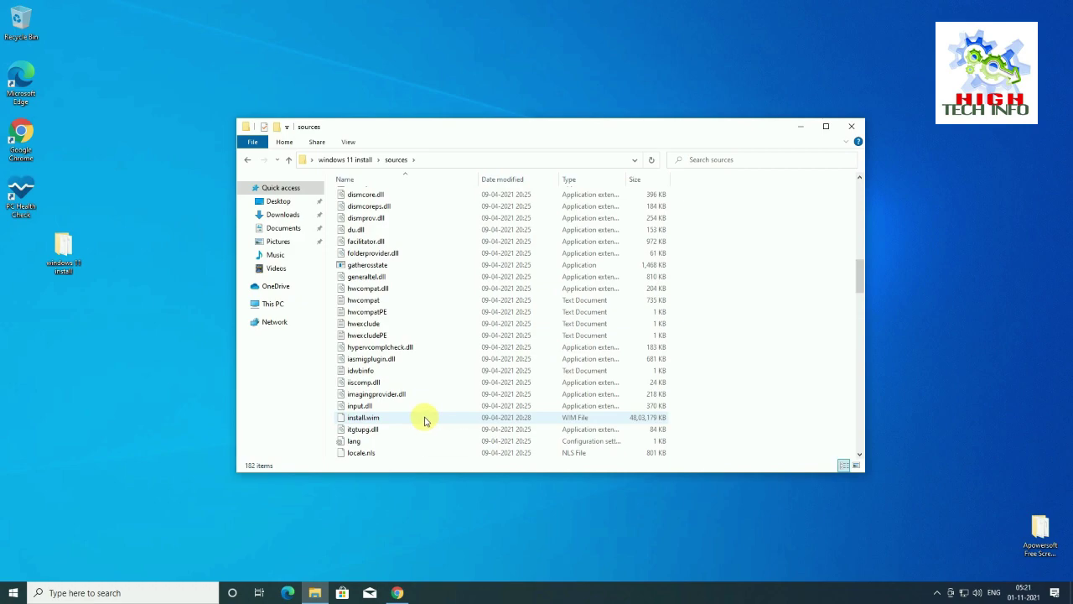
scroll(424, 421, "down", 2)
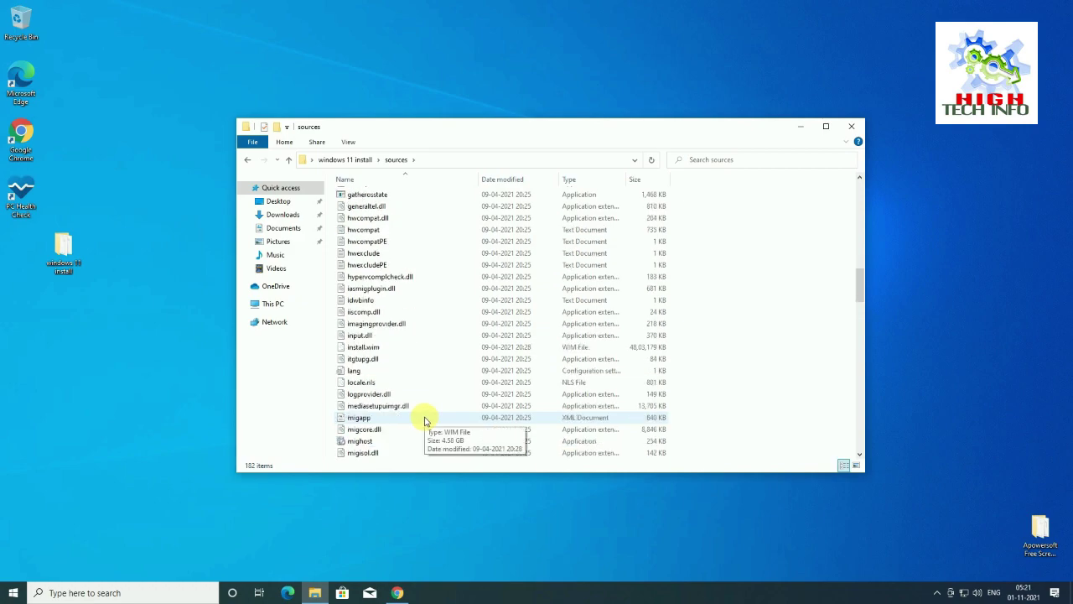
left_click(390, 351)
scroll(390, 351, "down", 3)
left_click_drag(564, 135, 376, 64)
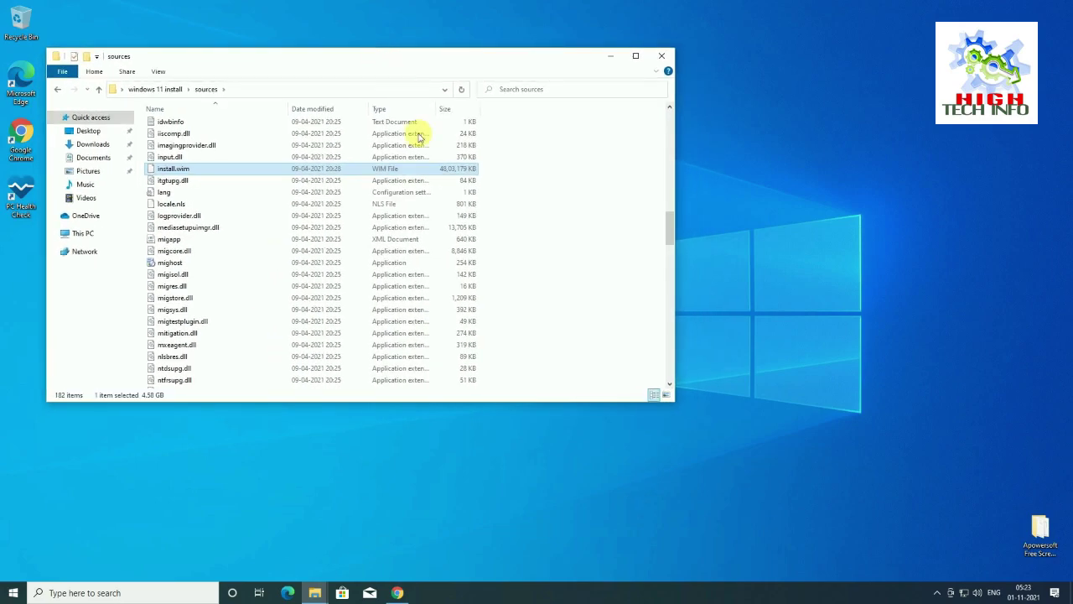
- Show the downloaded Win11_English_x64 ISO in its folder from Chrome's downloads list, mount it, and minimize the browser
left_click(399, 593)
right_click(400, 591)
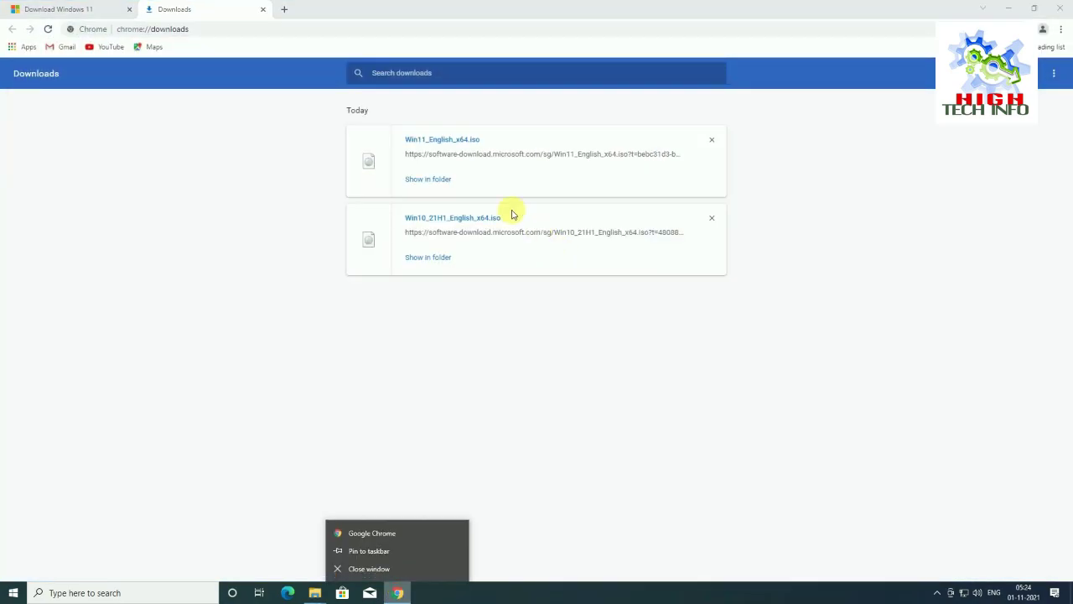
left_click(416, 181)
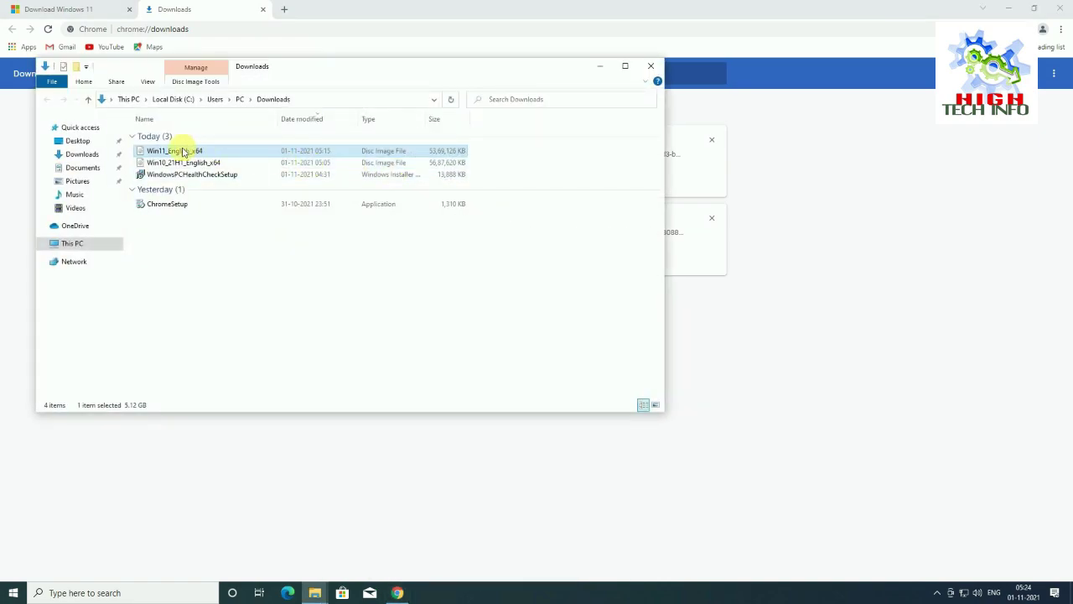
double_click(176, 151)
left_click(1002, 7)
left_click(1010, 7)
- Move the mounted Windows 11 disc window clear of the folder window and select install.wim in the disc's sources folder
left_click_drag(407, 84, 806, 183)
left_click(620, 275)
double_click(620, 272)
scroll(619, 343, "down", 10)
scroll(623, 377, "down", 15)
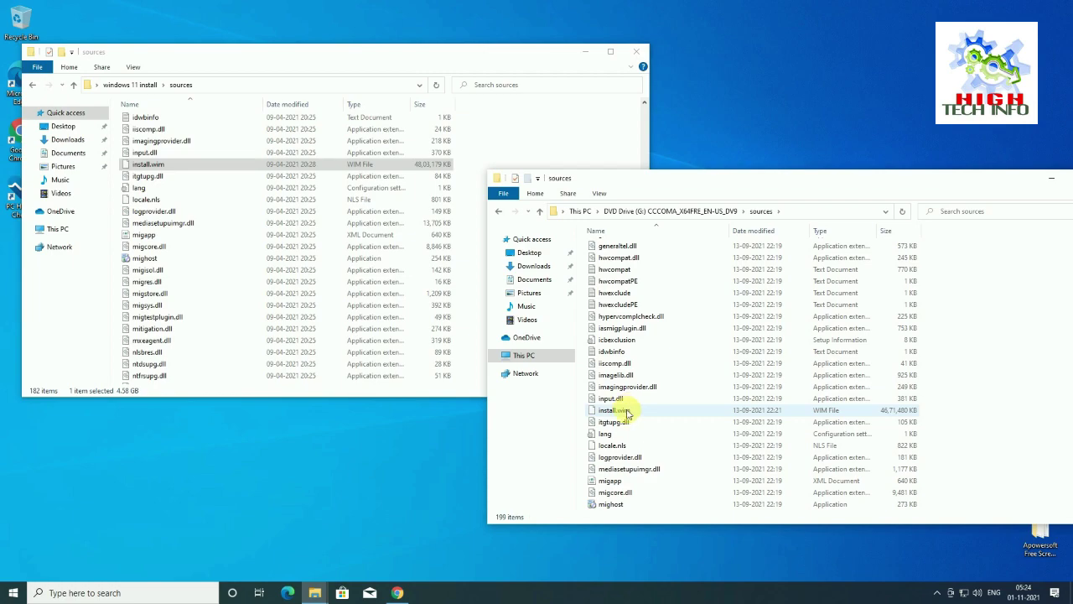
left_click(637, 415)
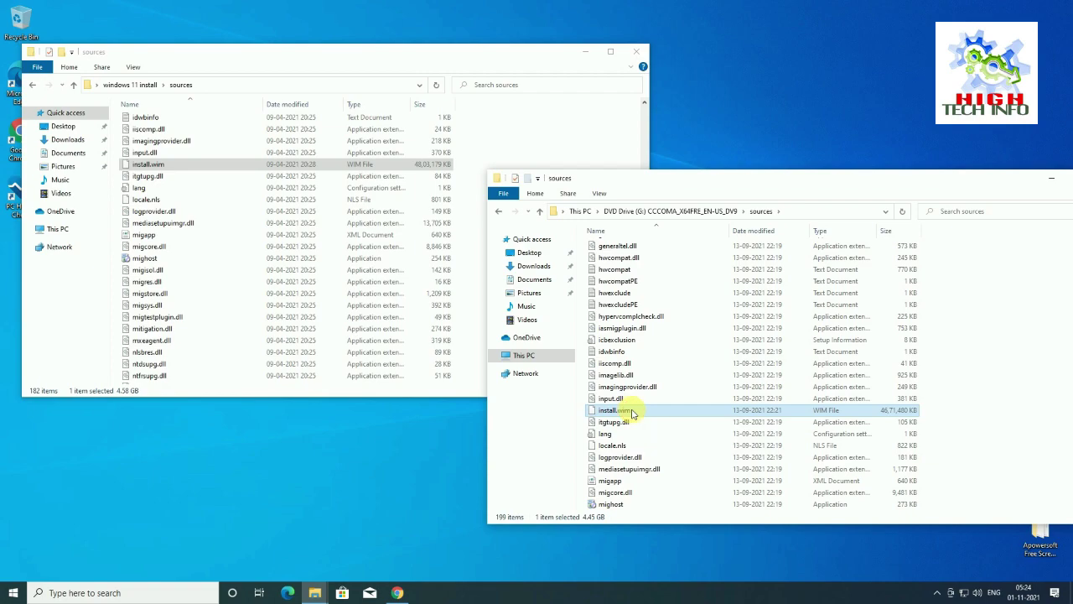
- Replace install.wim in the "windows 11 install" sources folder with the Windows 11 disc's copy, and close the disc window
left_click_drag(633, 414, 201, 183)
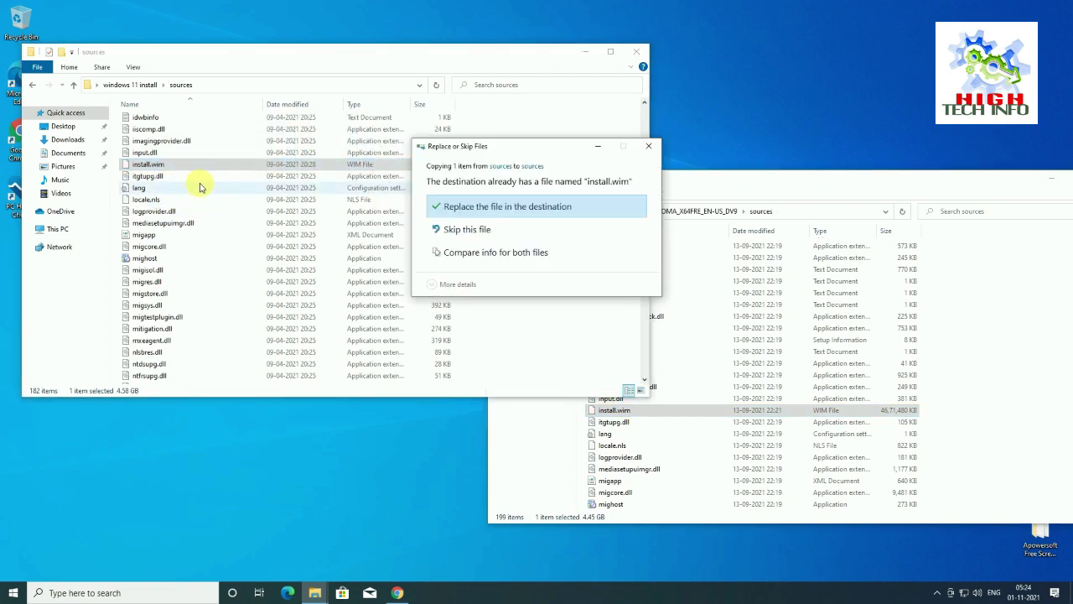
left_click(516, 211)
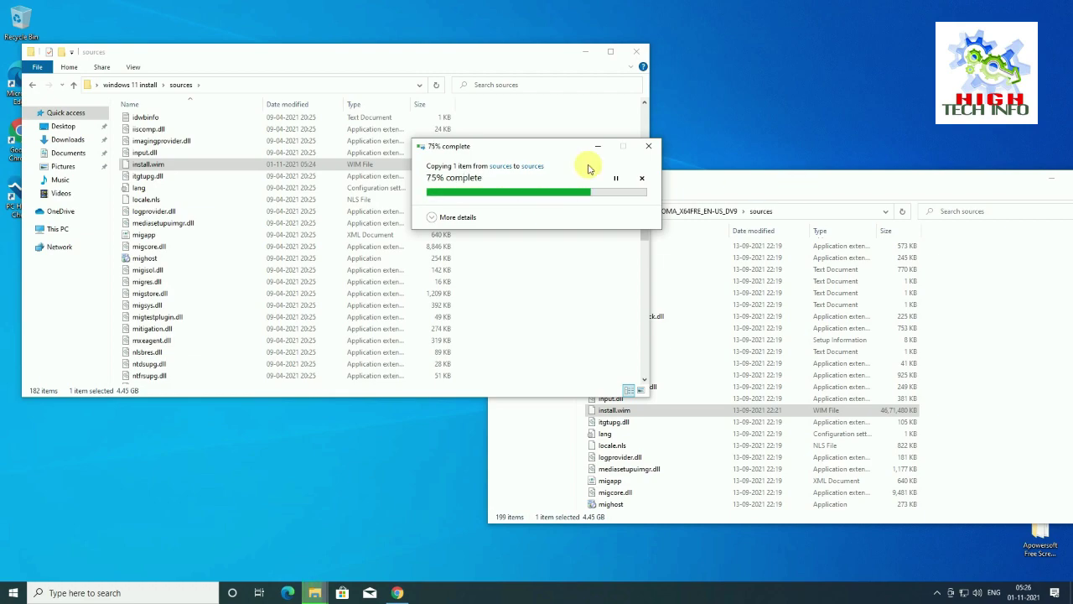
left_click(1048, 177)
left_click_drag(556, 151, 751, 153)
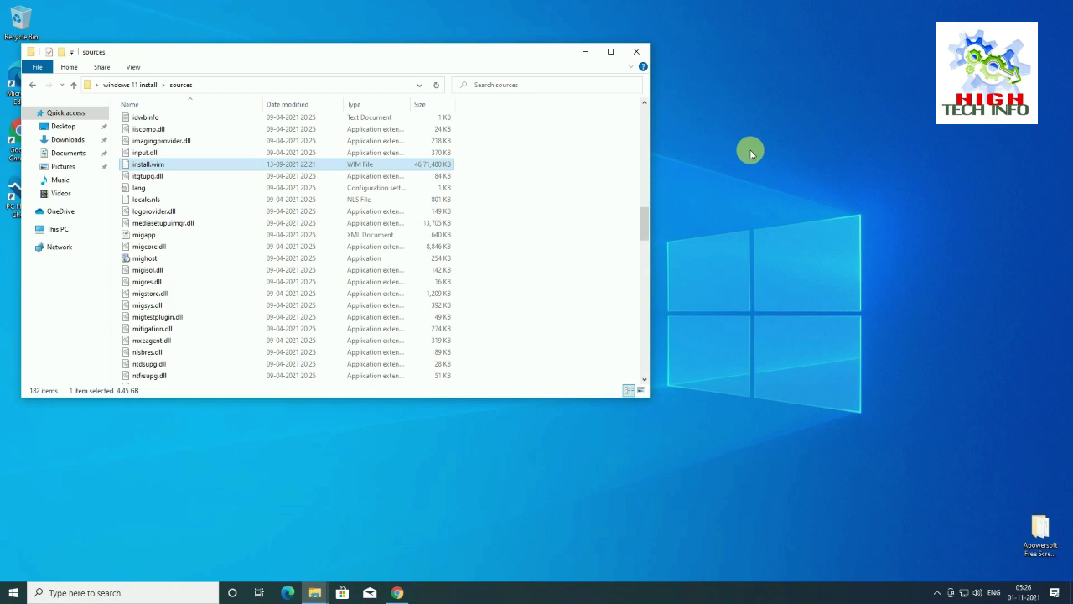
- Close the sources folder window and refresh the desktop
left_click(640, 51)
right_click(477, 218)
left_click(498, 248)
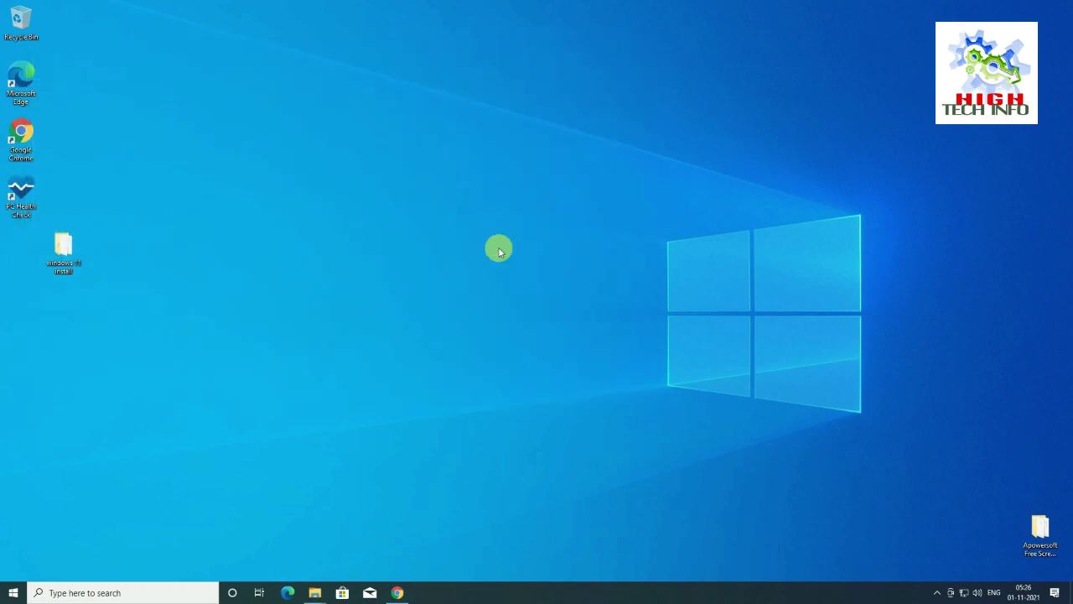
- Open the "windows 11 install" folder, maximize its window, and run the setup application
double_click(64, 251)
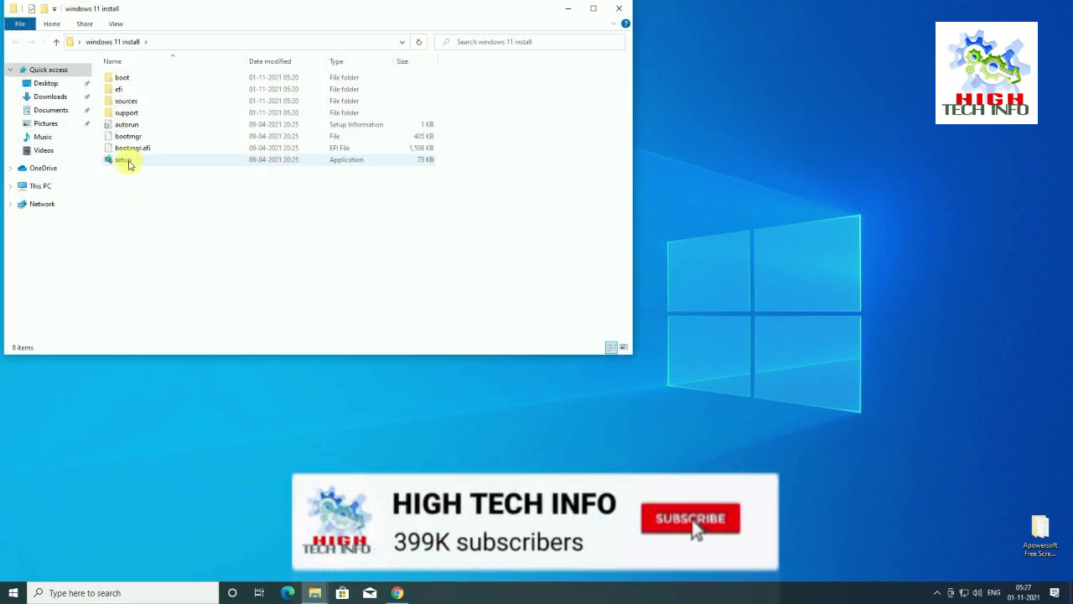
left_click(592, 10)
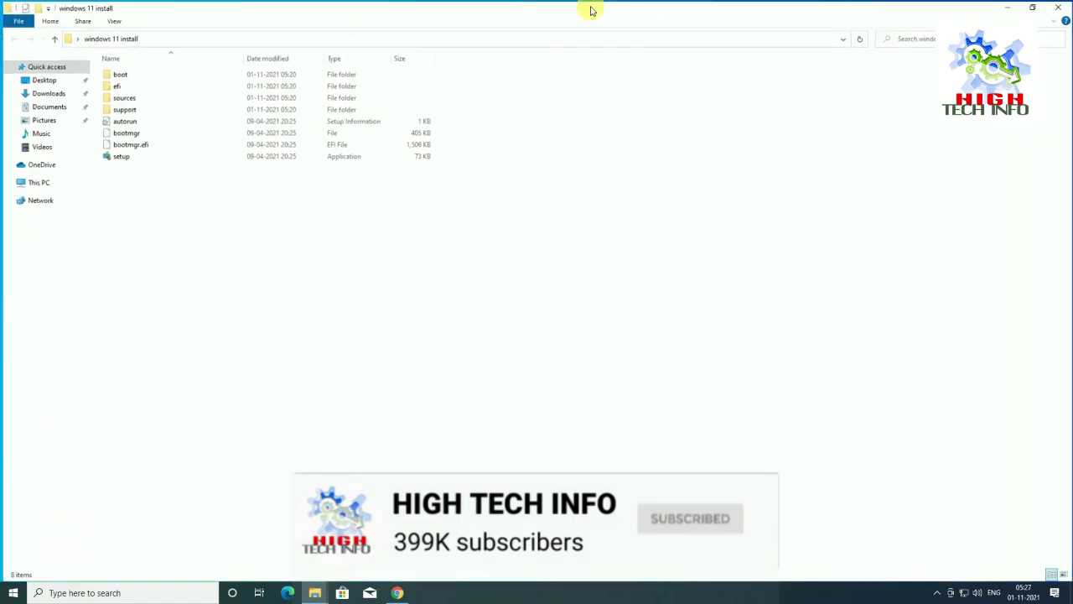
double_click(122, 159)
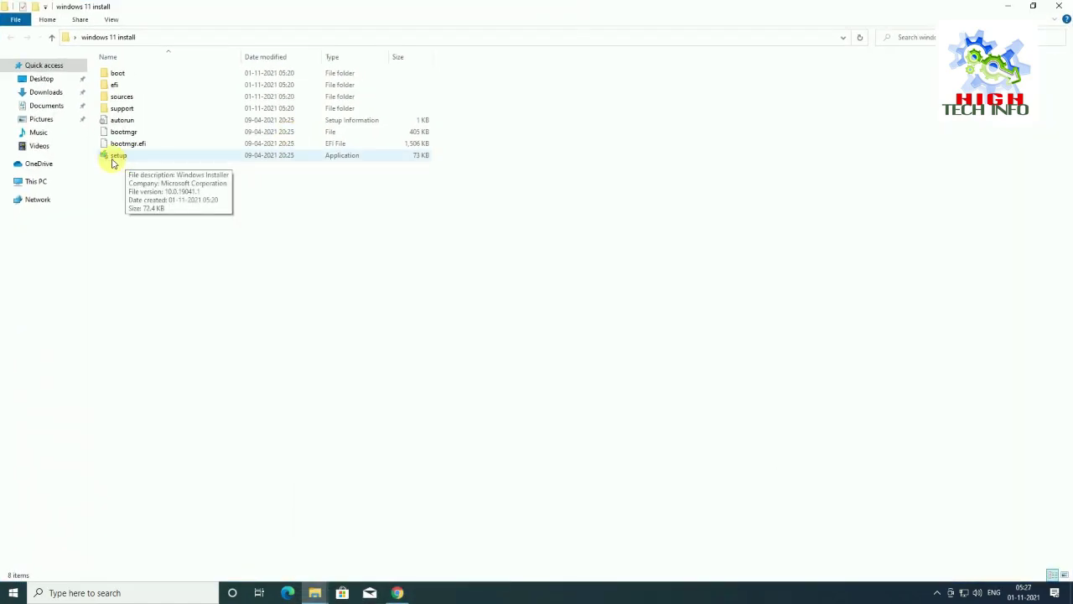
double_click(134, 159)
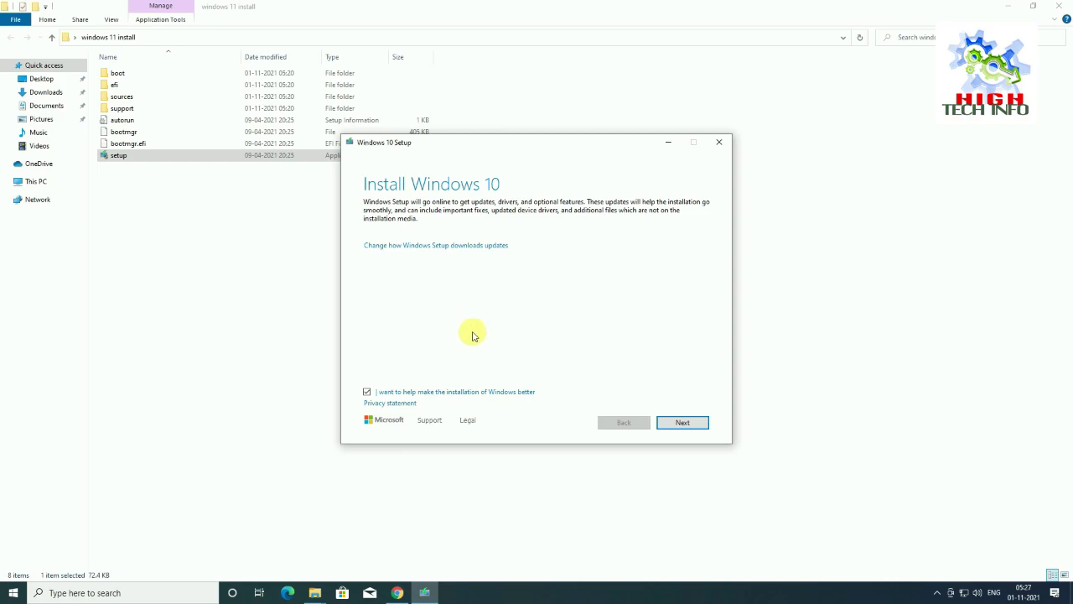
- Set Windows Setup's update download option to "Not right now" and continue
left_click(493, 246)
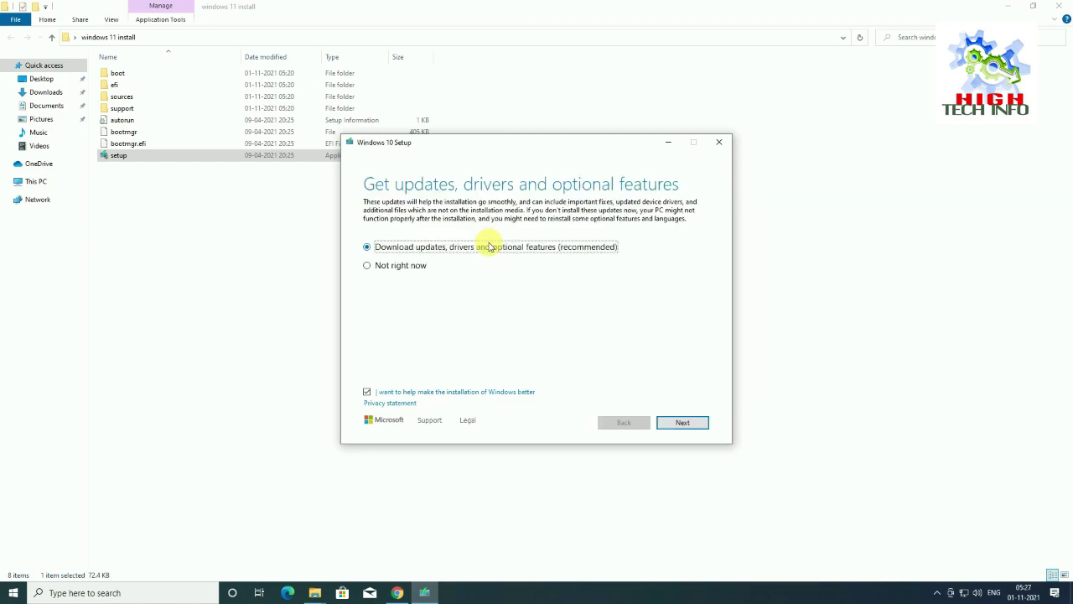
left_click(372, 267)
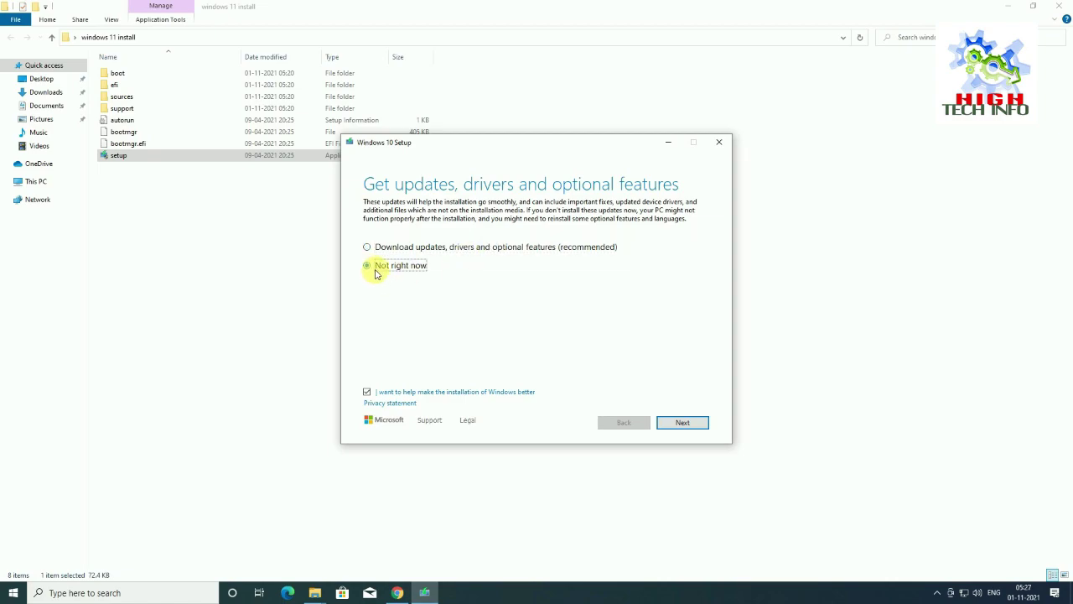
left_click(693, 431)
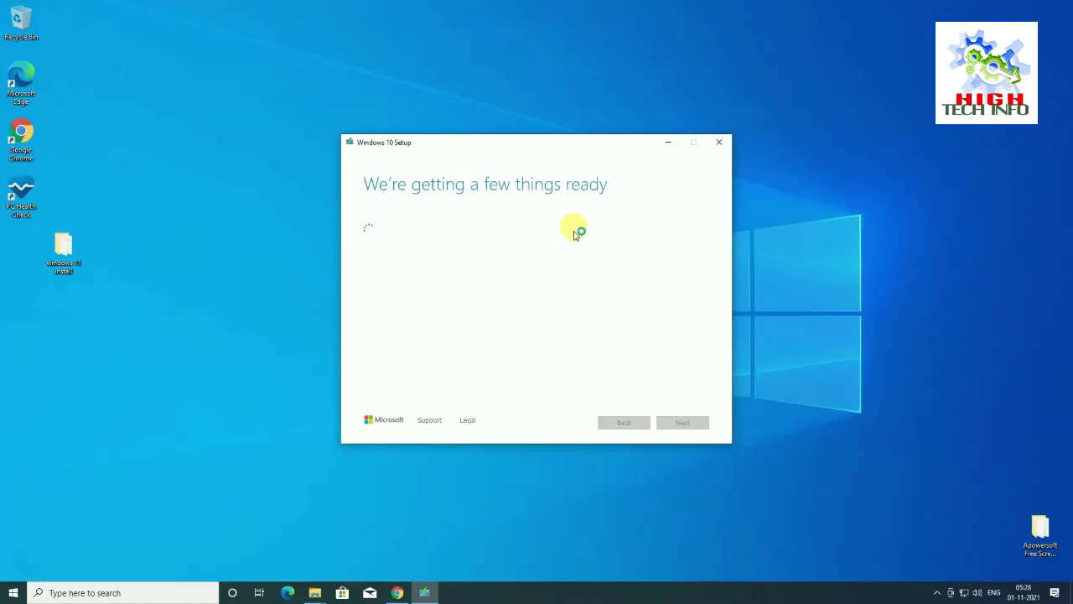
- Accept the license terms and start installing Windows 11 Pro while keeping personal files and apps
scroll(633, 352, "down", 8)
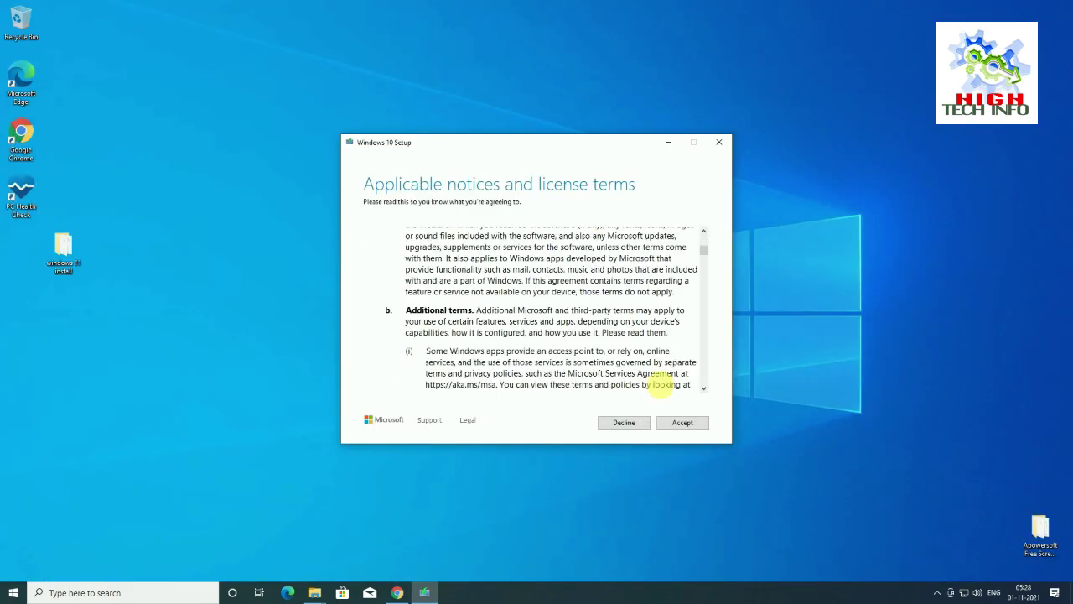
left_click(679, 423)
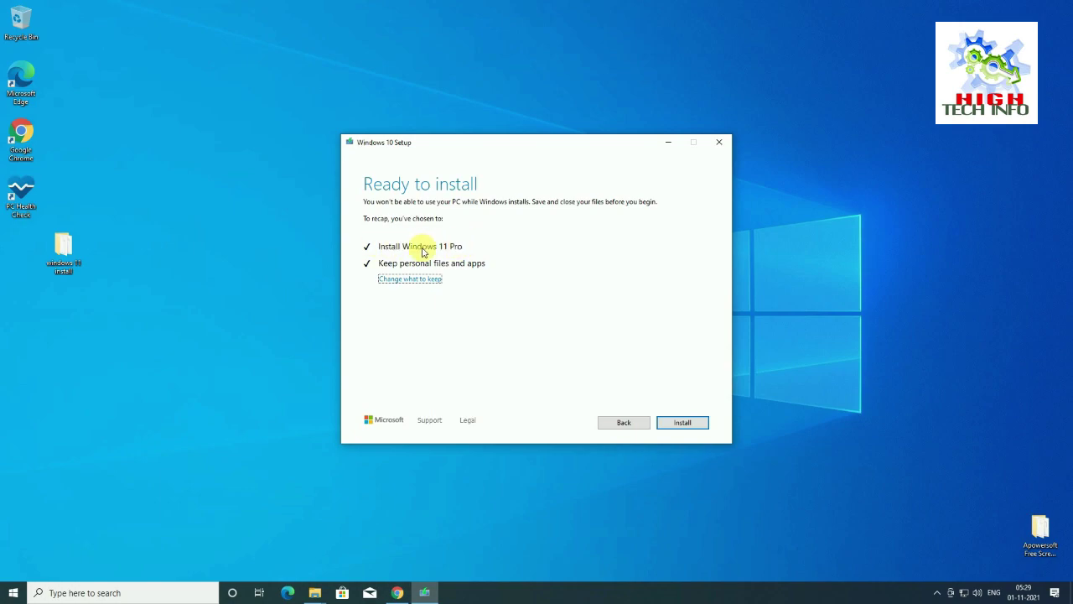
left_click(694, 429)
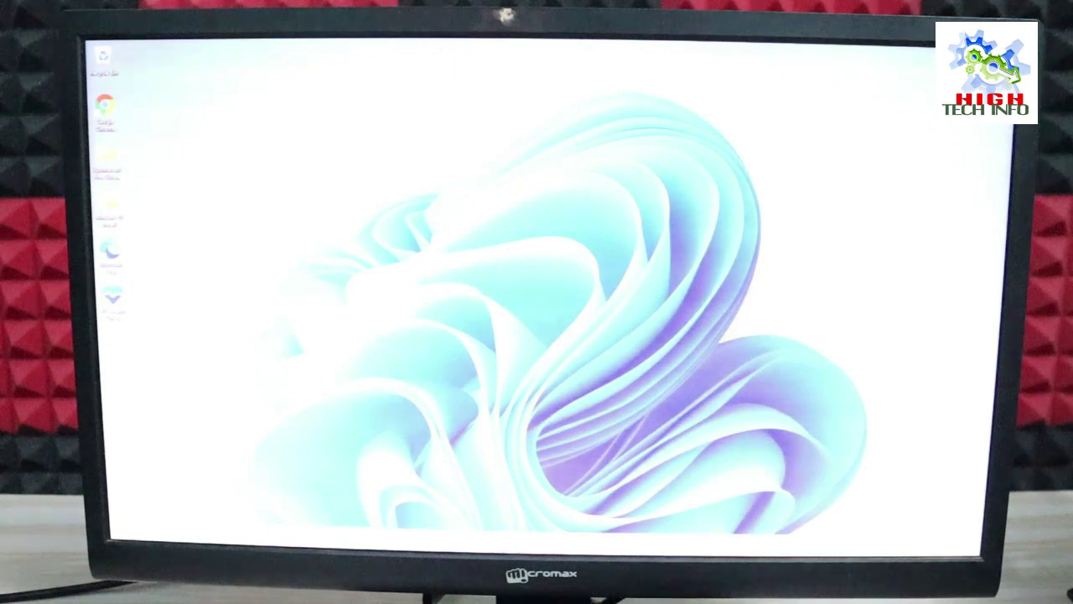
- Look over the new Start menu, and open This PC in File Explorer
key("super")
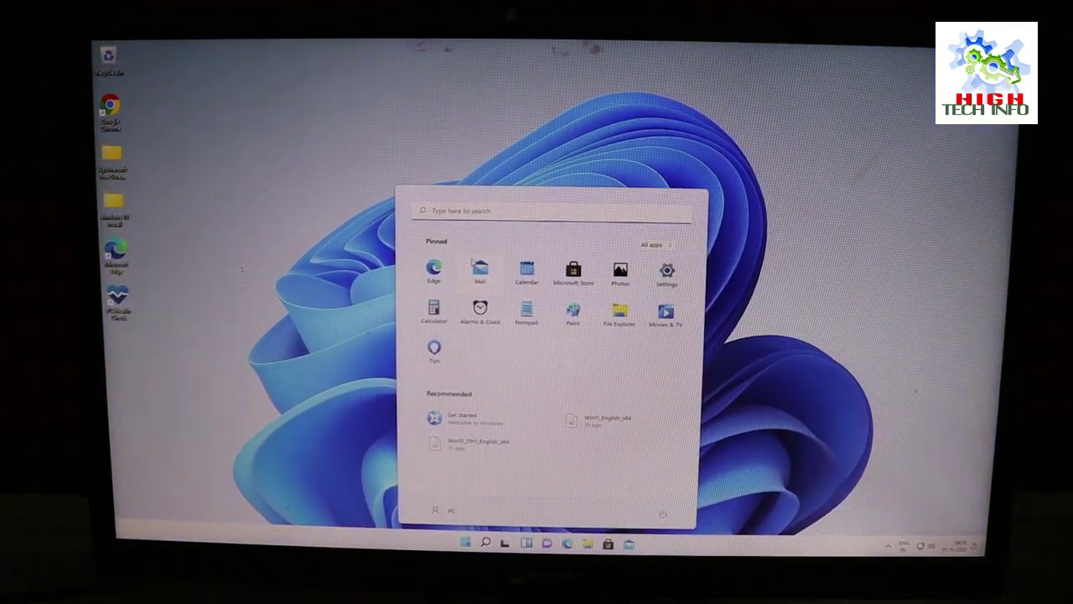
left_click(460, 541)
left_click(460, 542)
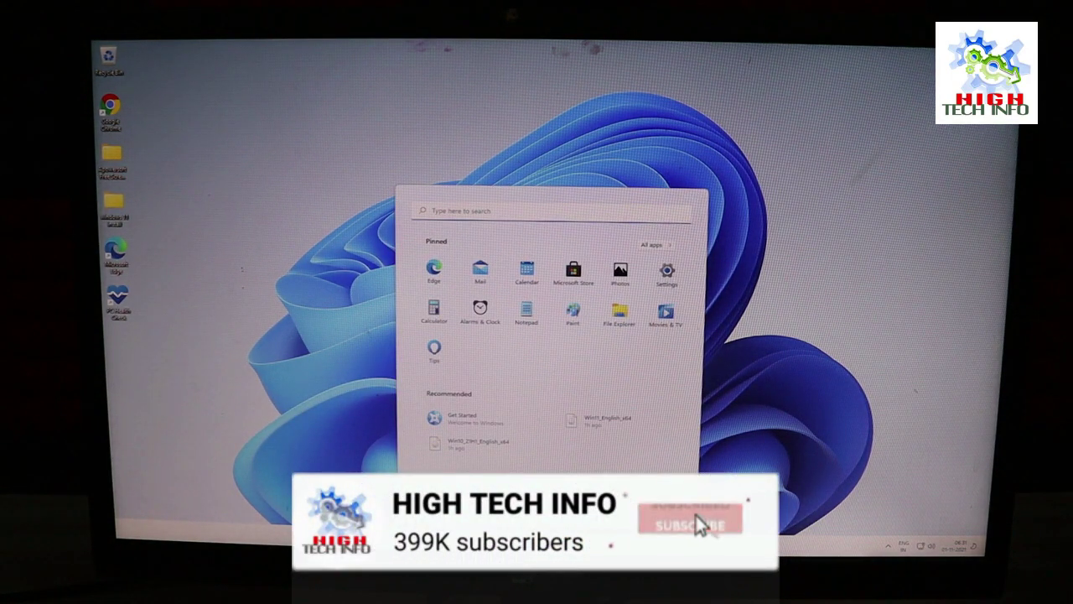
key("super+e")
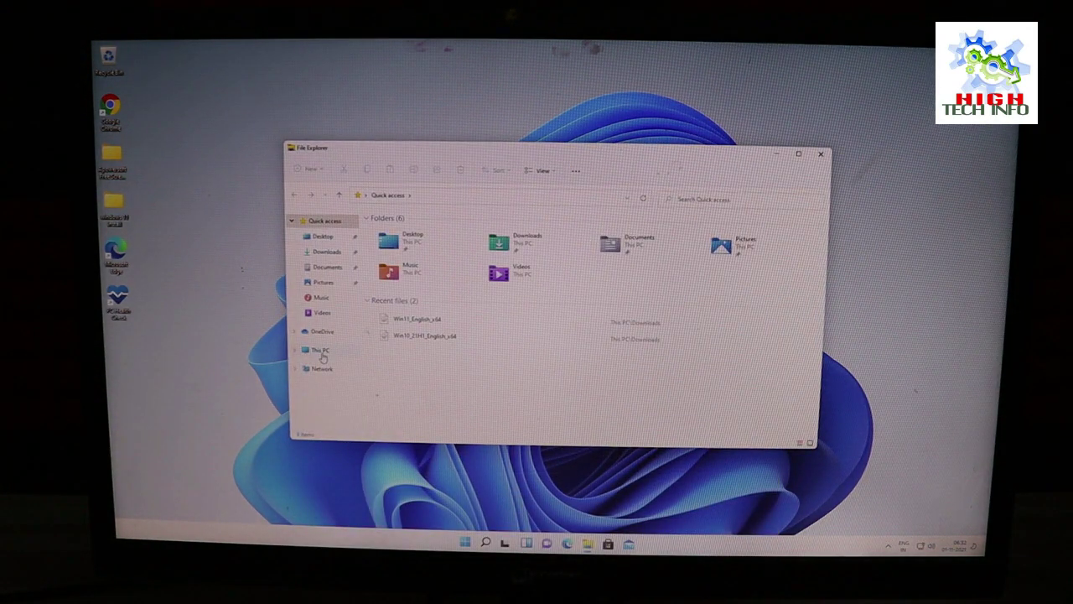
left_click(320, 351)
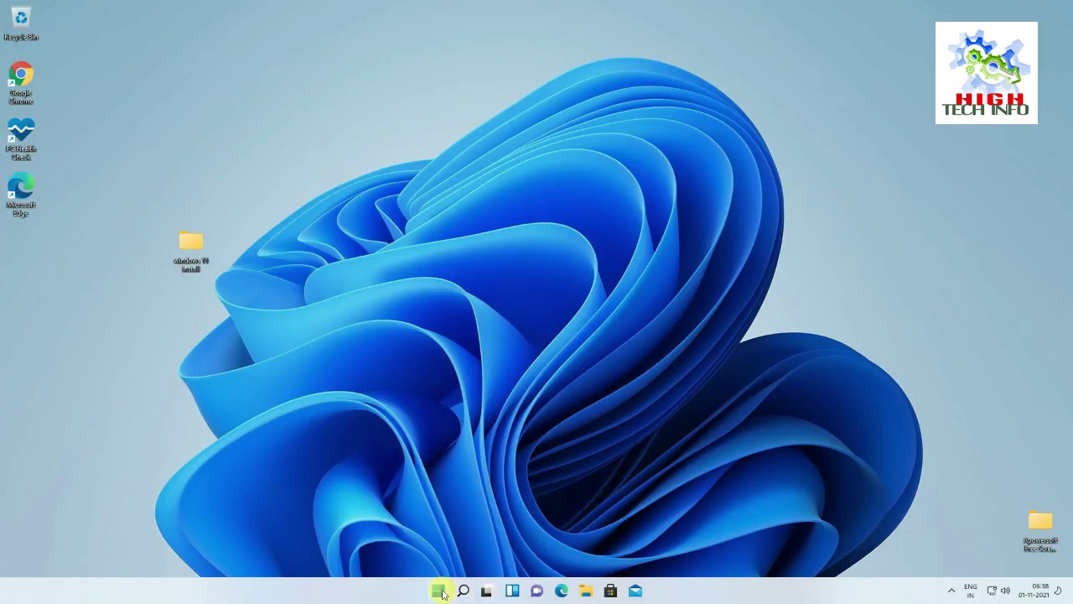
- Check the installed Windows edition under Windows specifications on the System settings' About page
mouse_move(480, 592)
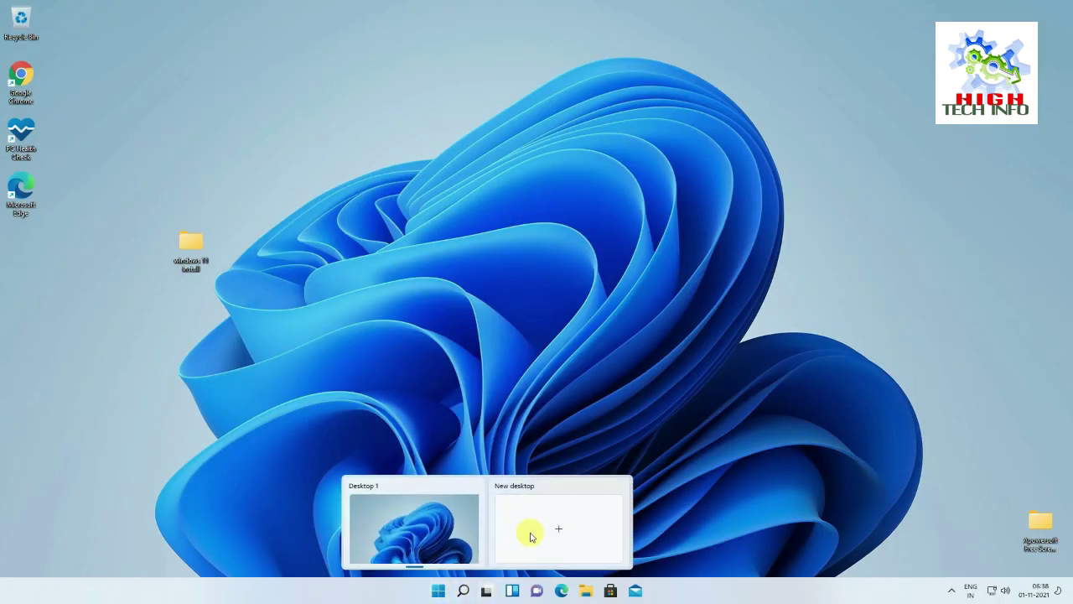
right_click(435, 592)
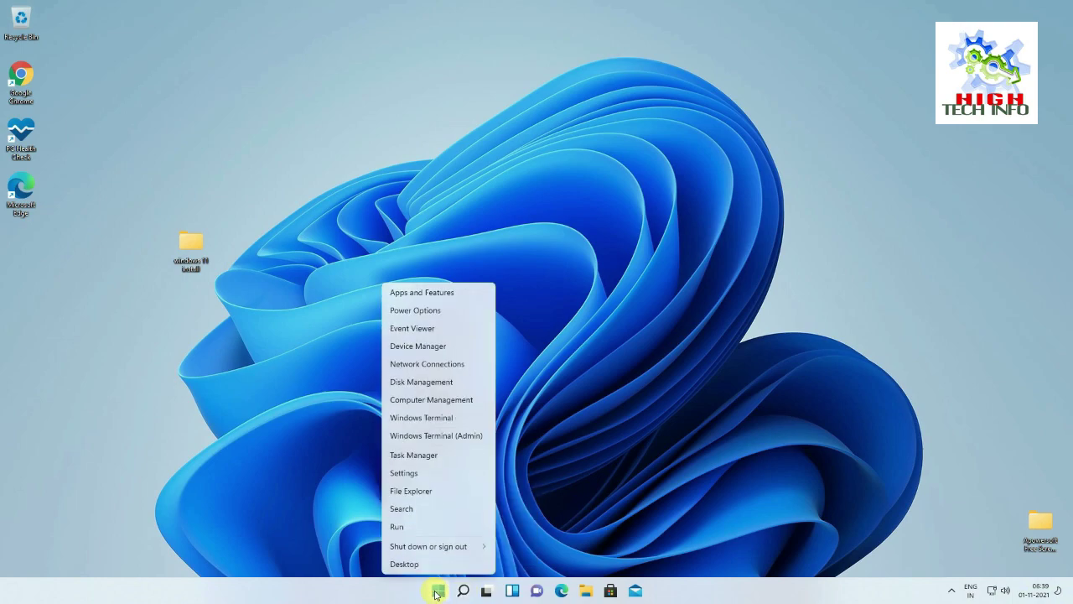
left_click(428, 472)
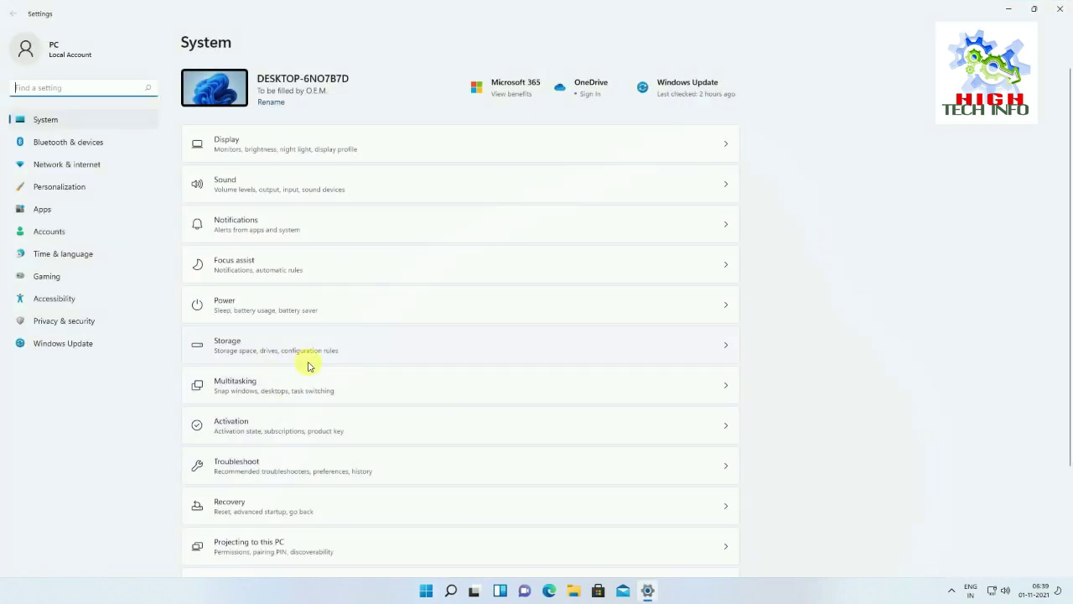
scroll(307, 366, "down", 3)
left_click(220, 535)
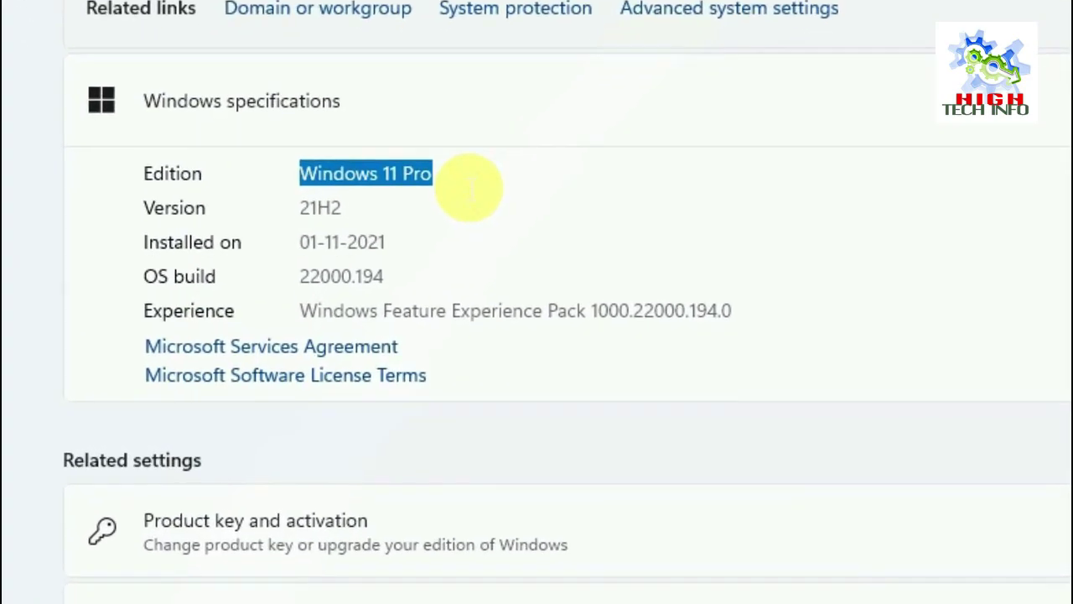
right_click(522, 384)
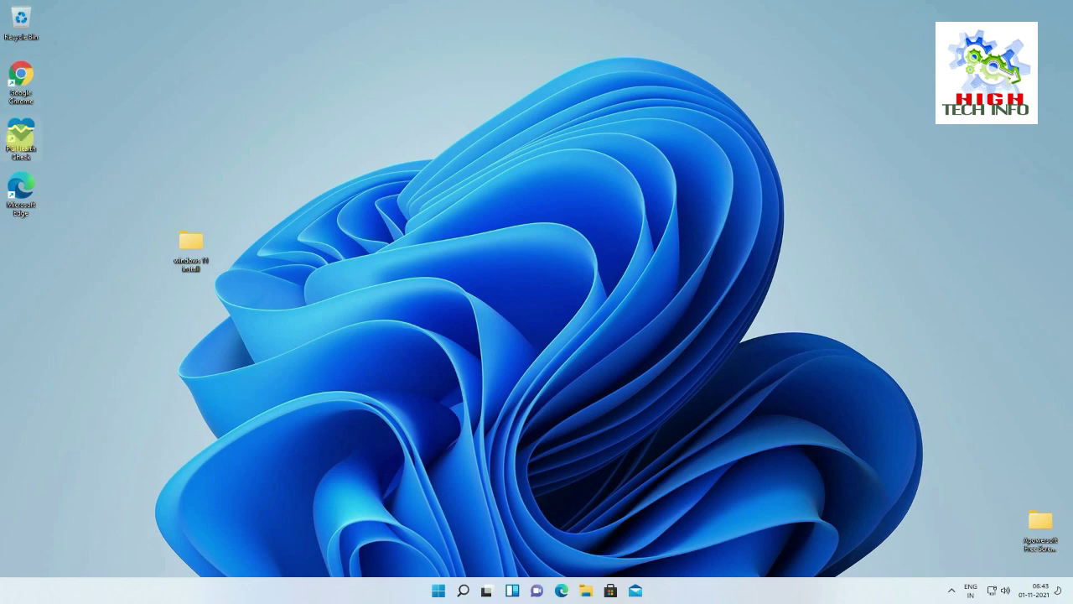
- Run PC Health Check's Windows 11 compatibility check, review the result, and close the application
double_click(19, 136)
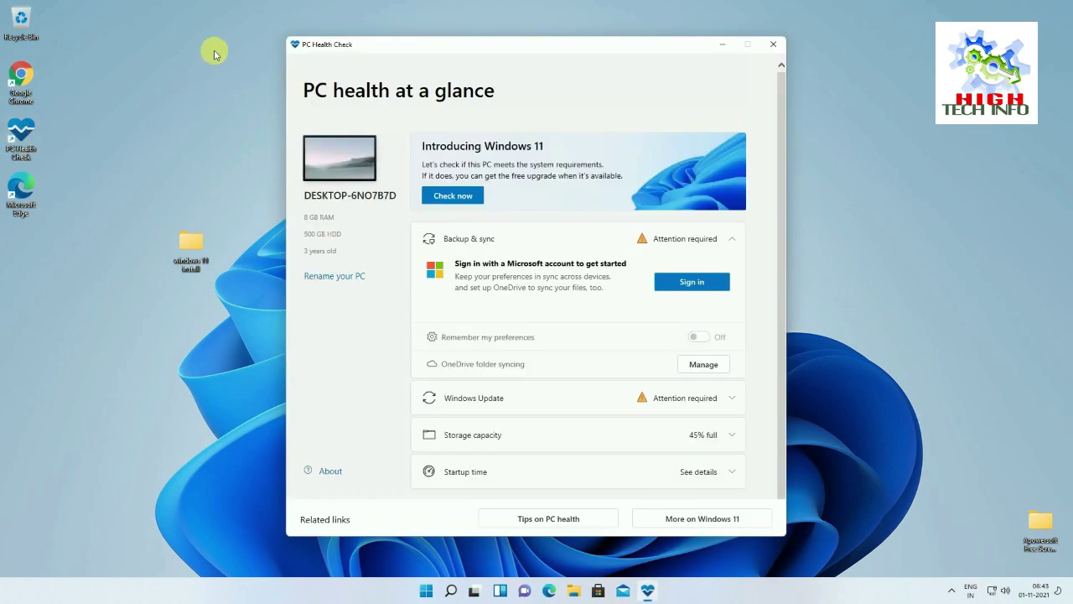
left_click(451, 197)
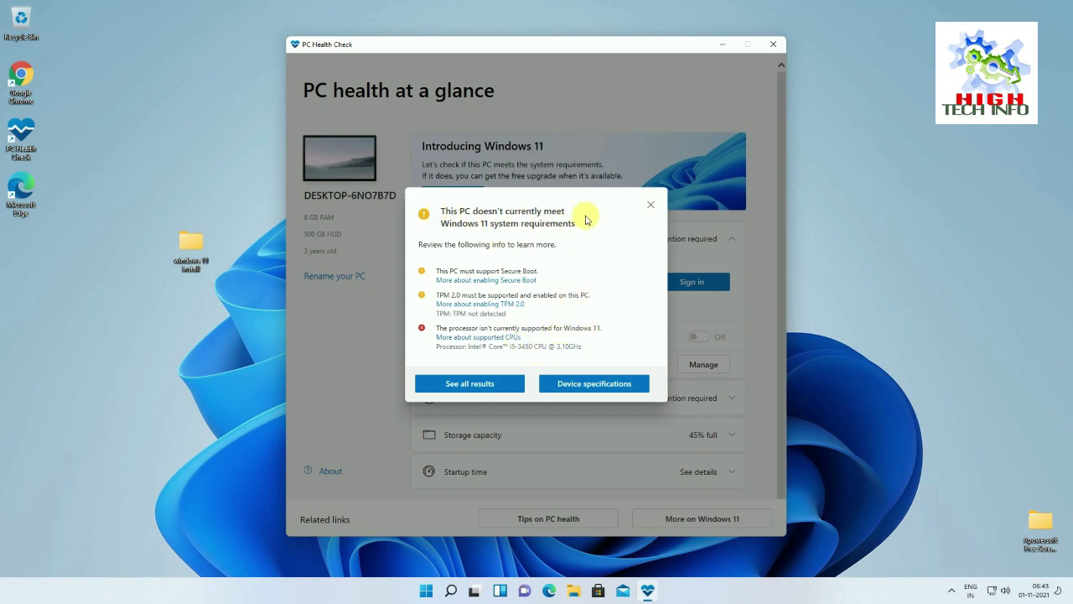
left_click(652, 204)
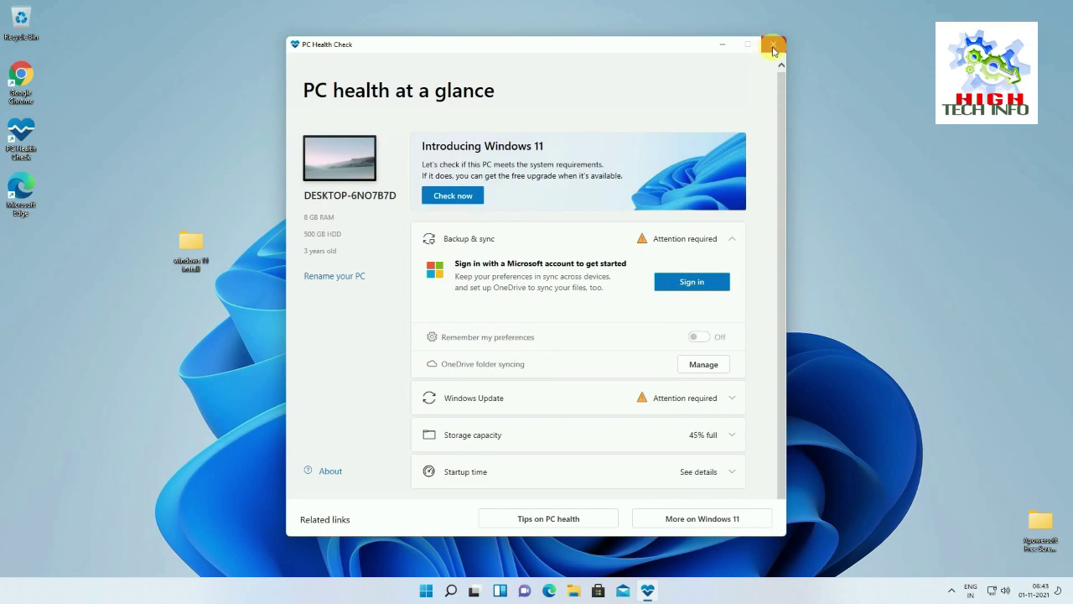
left_click(773, 47)
- Apply the Captured Motion theme in the desktop's Personalization settings and reveal the desktop
right_click(438, 590)
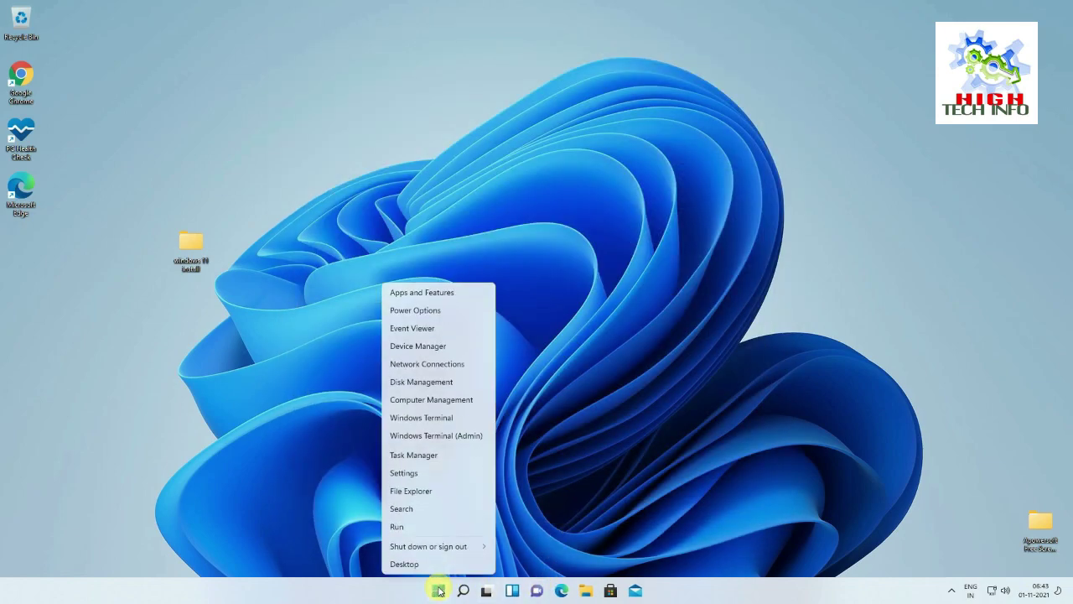
right_click(707, 210)
left_click(732, 316)
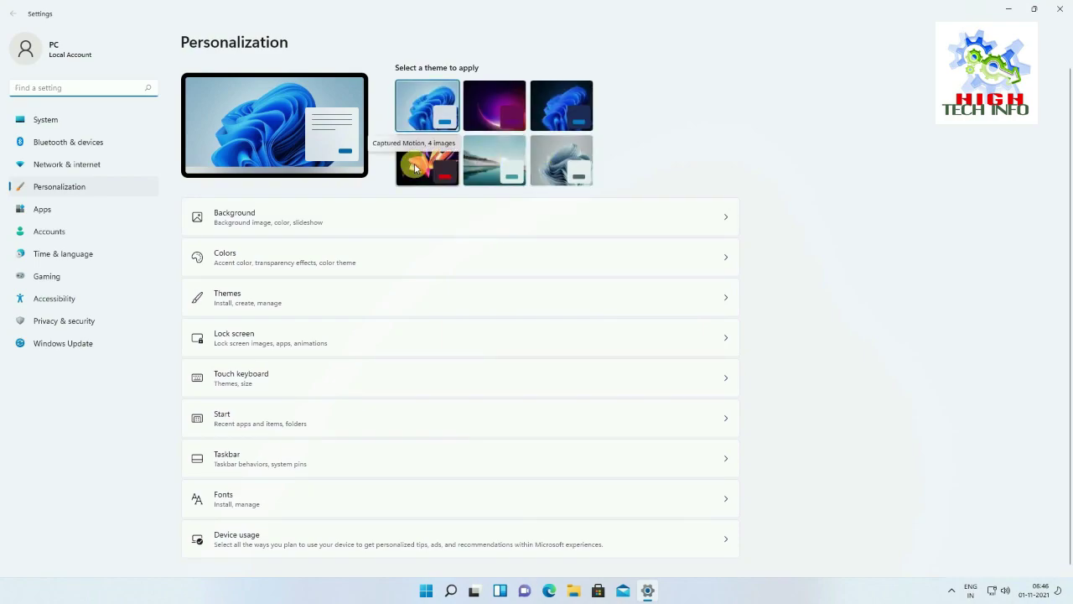
left_click(426, 164)
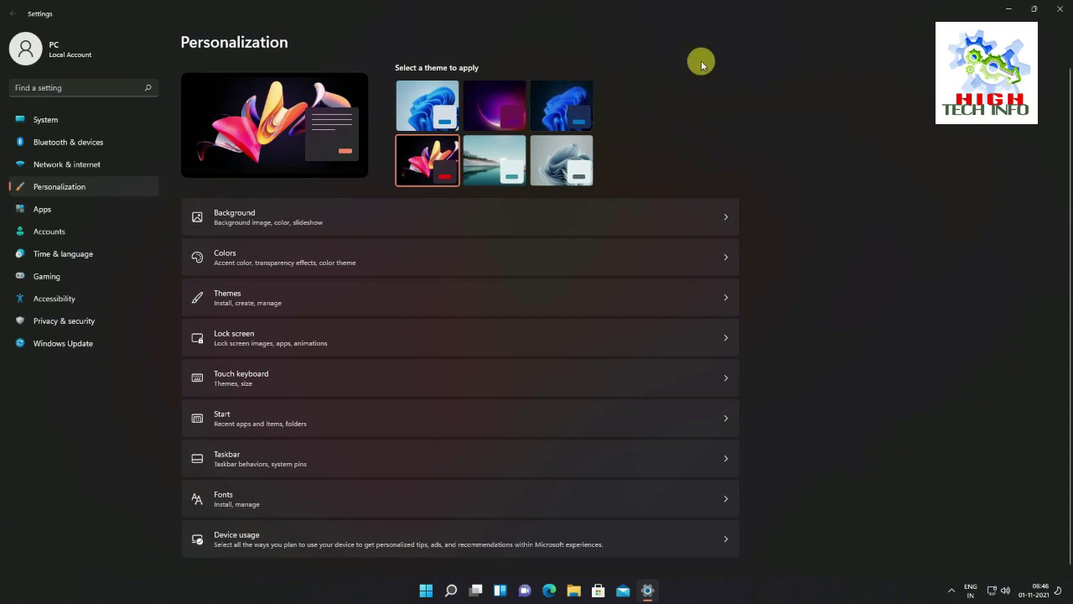
left_click(1033, 9)
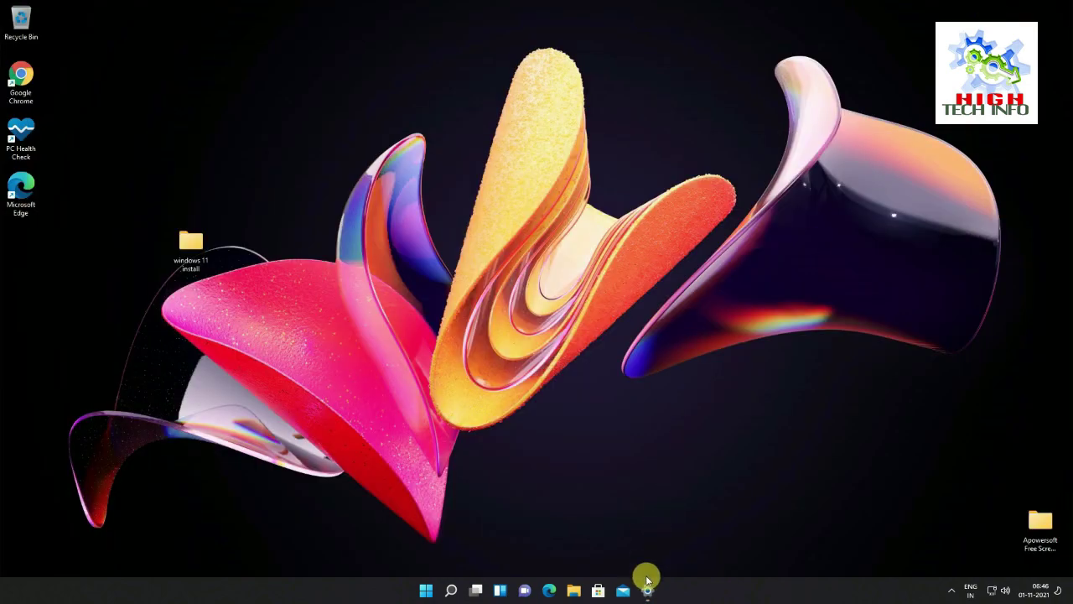
- Return to the Personalization settings and apply the light theme with the calm water landscape
left_click(643, 590)
left_click(485, 158)
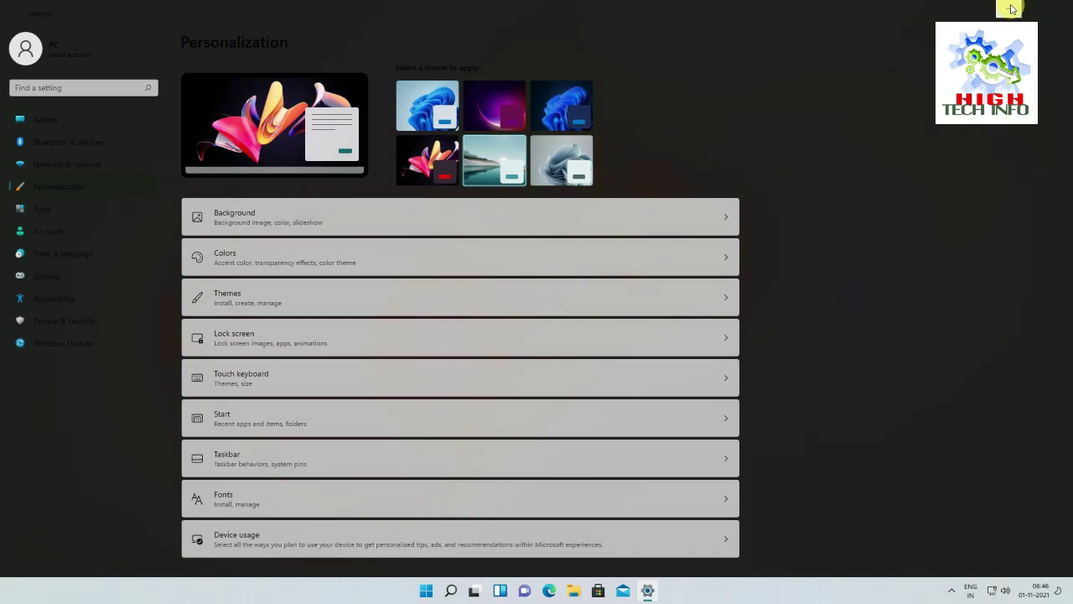
- Reveal the desktop briefly, set the touch keyboard theme to Tangerine Tides in the Personalization settings, and close Settings
left_click(1011, 8)
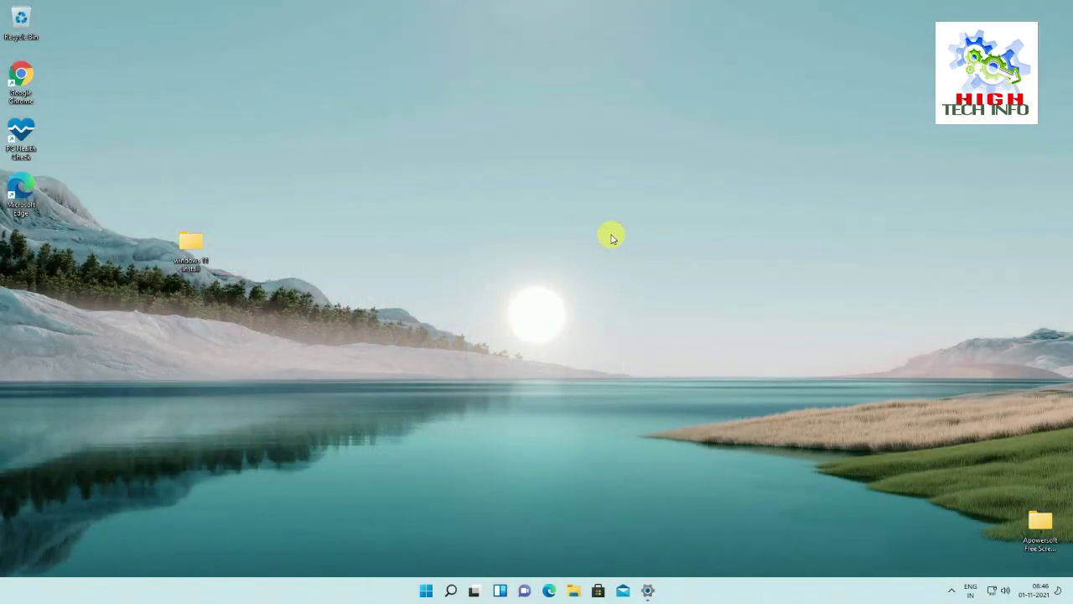
left_click(654, 593)
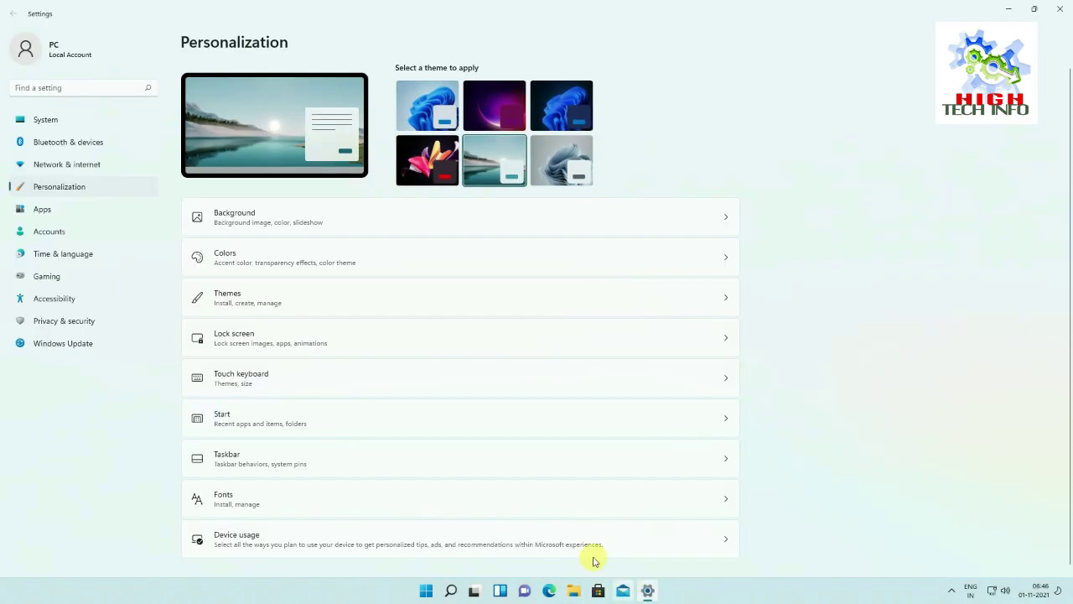
left_click(234, 377)
left_click(241, 337)
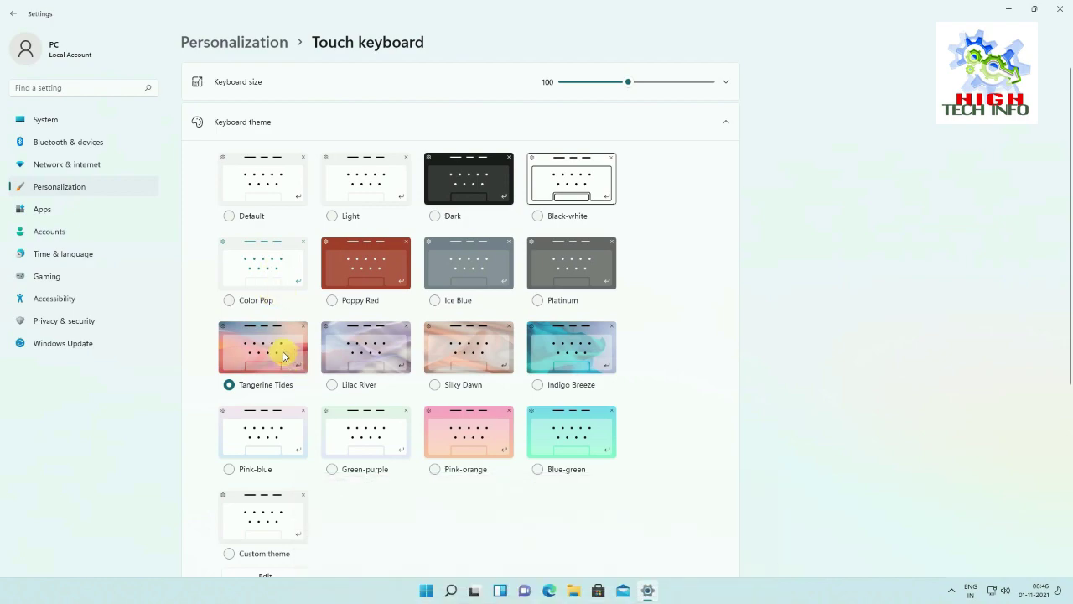
left_click(1061, 8)
- View the desktop's context menu and the Start menu's pinned and recommended items, closing both
right_click(481, 384)
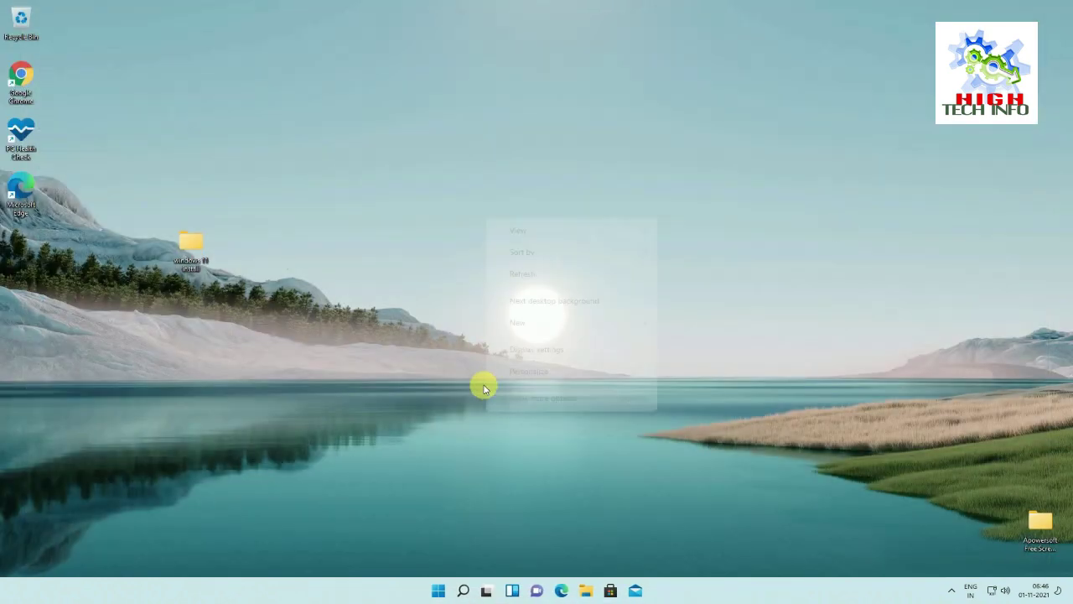
left_click(498, 397)
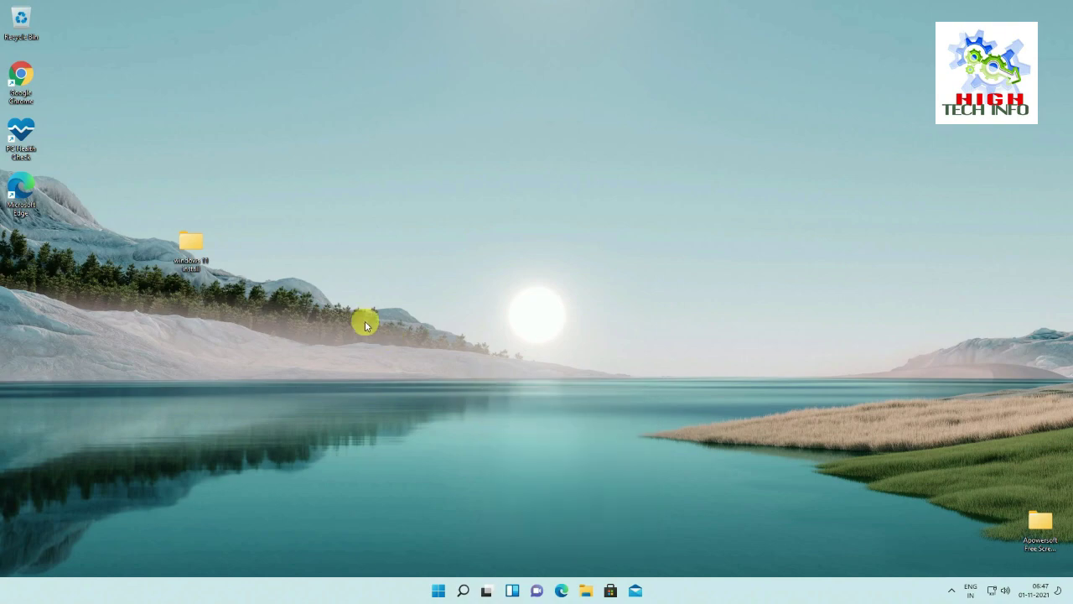
left_click(435, 591)
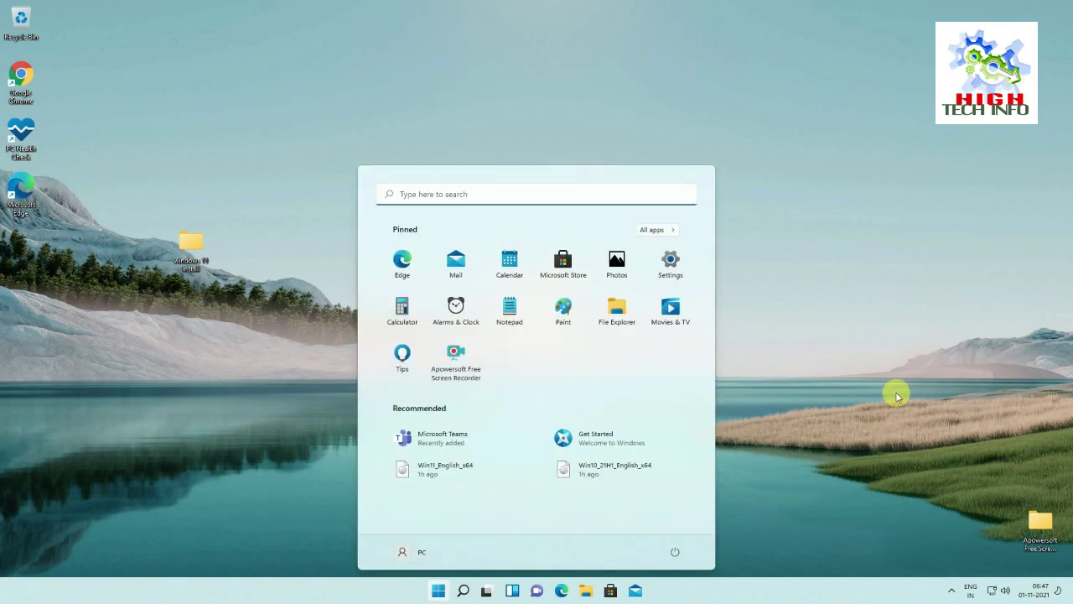
left_click(913, 357)
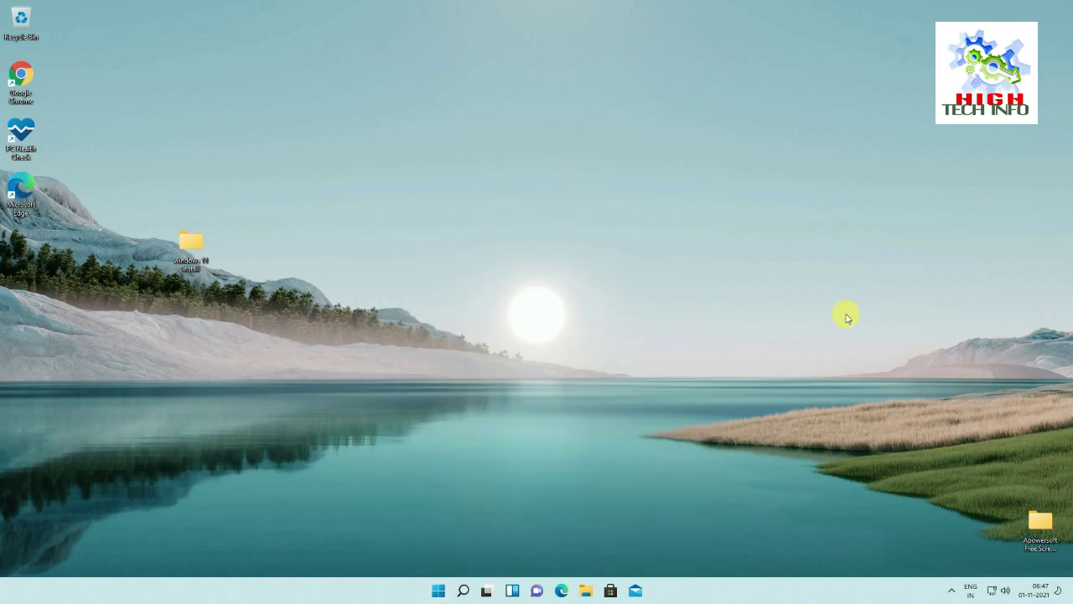
- View the Power Options page and the System settings list, and open the About page
right_click(437, 593)
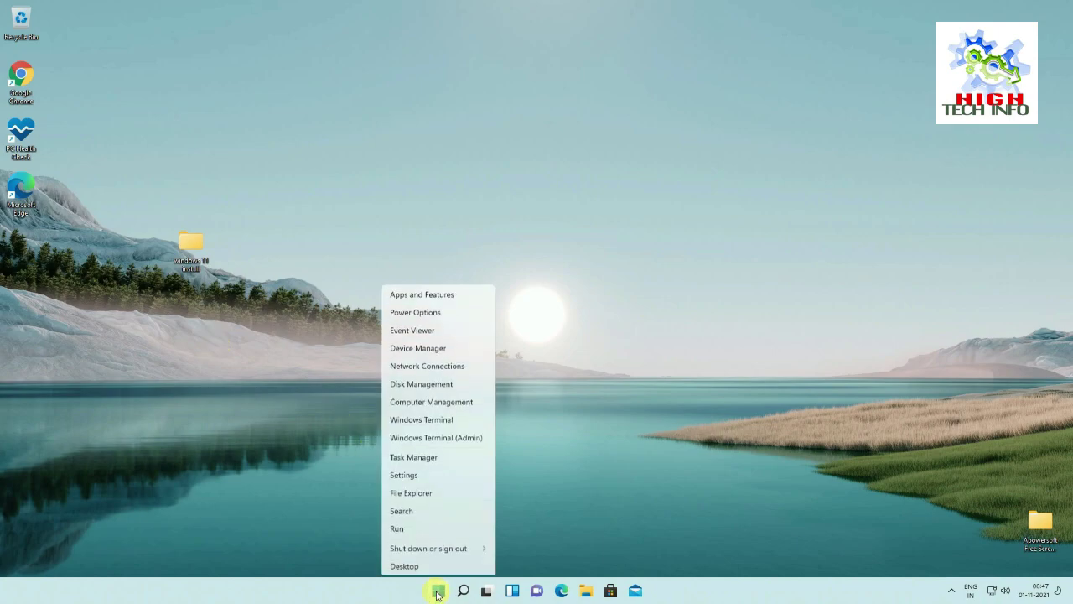
left_click(421, 310)
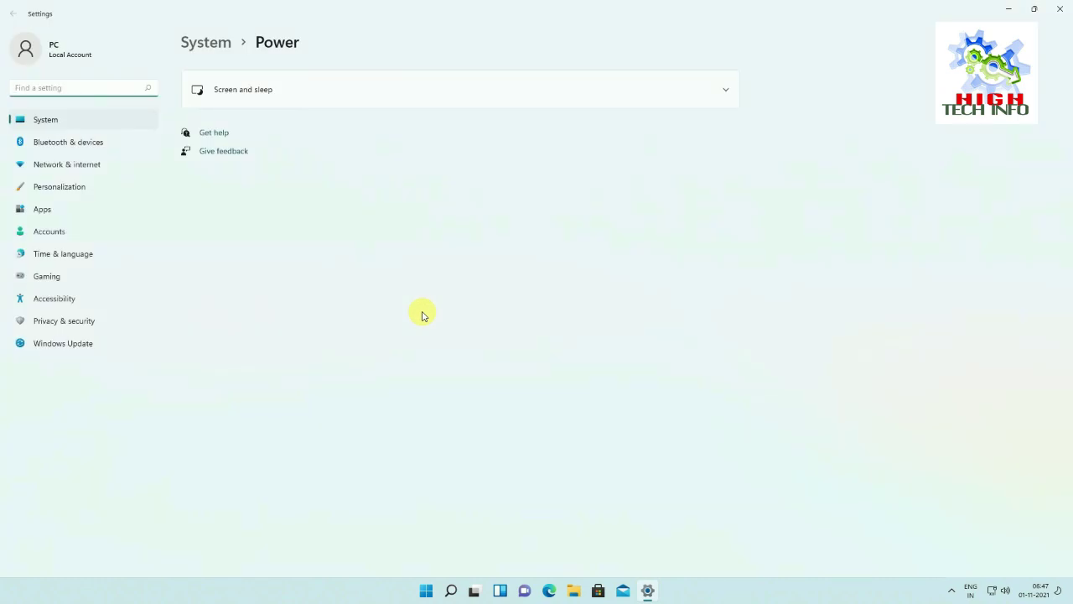
left_click(62, 121)
scroll(238, 336, "down", 3)
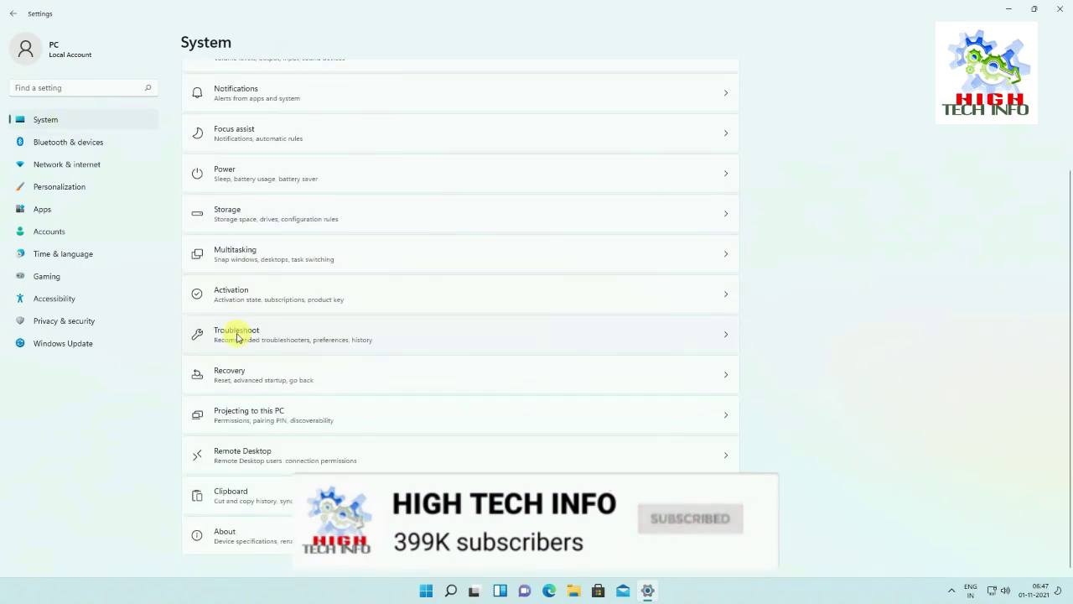
left_click(232, 540)
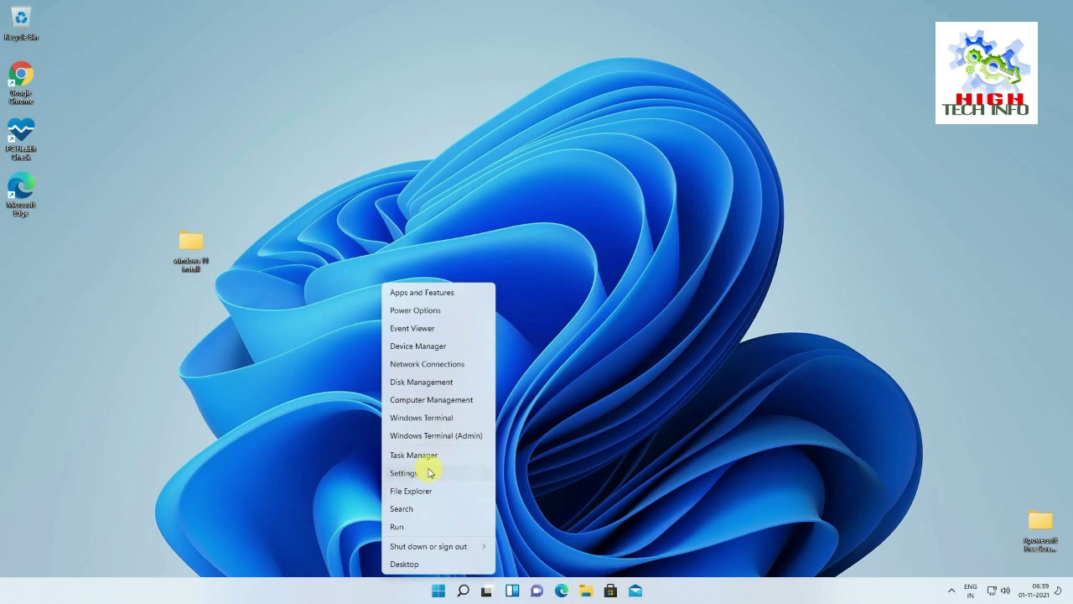
- Open Settings from the desktop, go to the About page, and highlight the Edition value under Windows specifications
left_click(431, 471)
scroll(307, 366, "down", 2)
scroll(307, 367, "down", 2)
left_click(252, 537)
triple_click(322, 332)
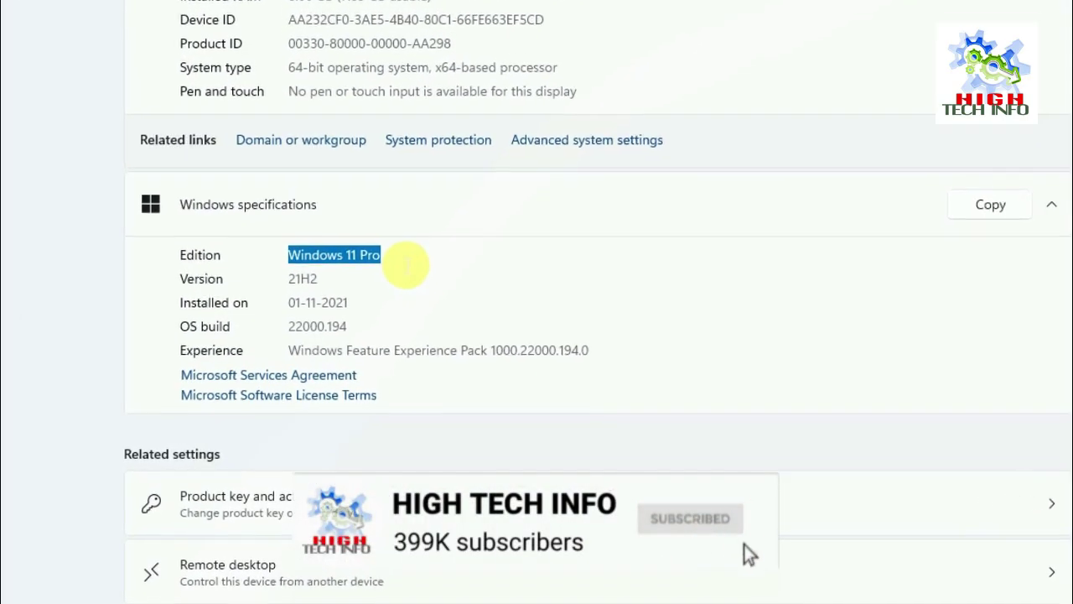